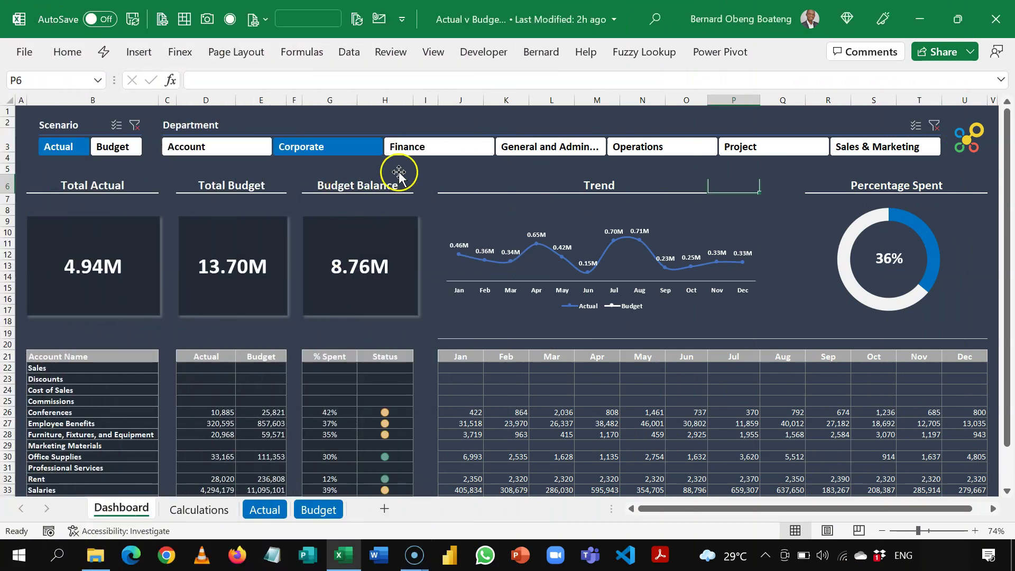
# - Filter the dashboard to Finance, Operations and Sales & Marketing, finishing on Project
pyautogui.click(464, 151)
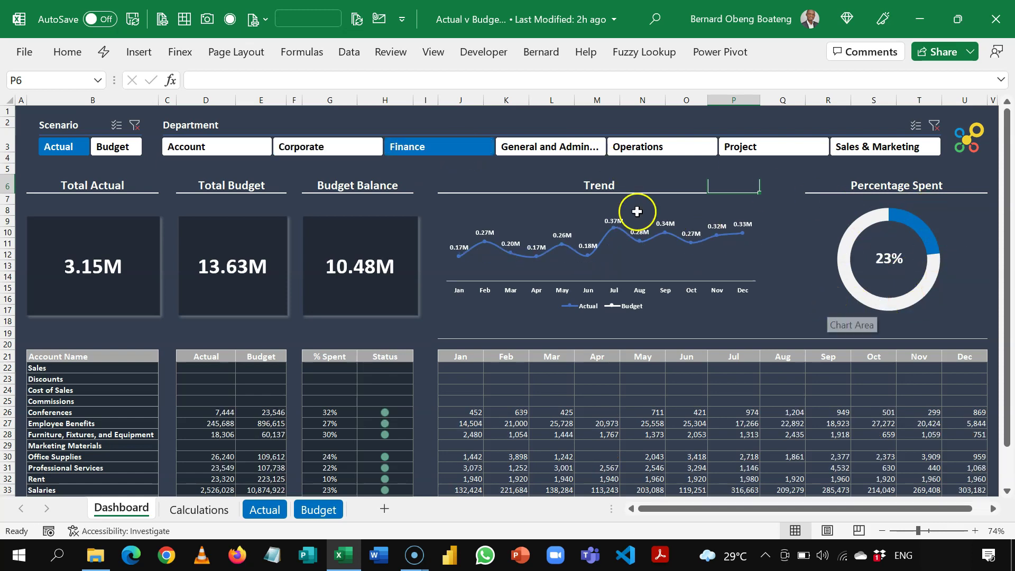
pyautogui.click(641, 154)
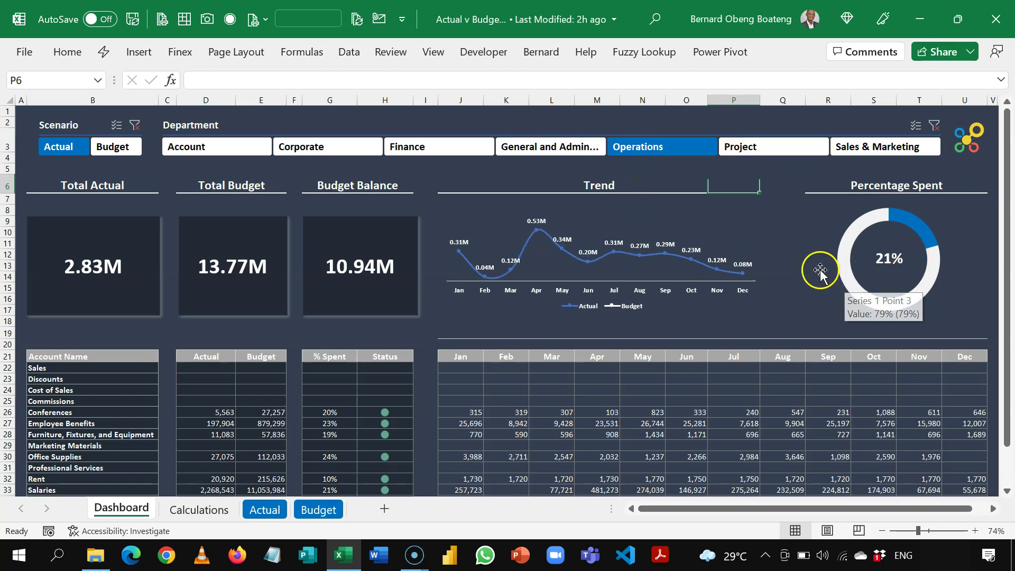
pyautogui.click(853, 149)
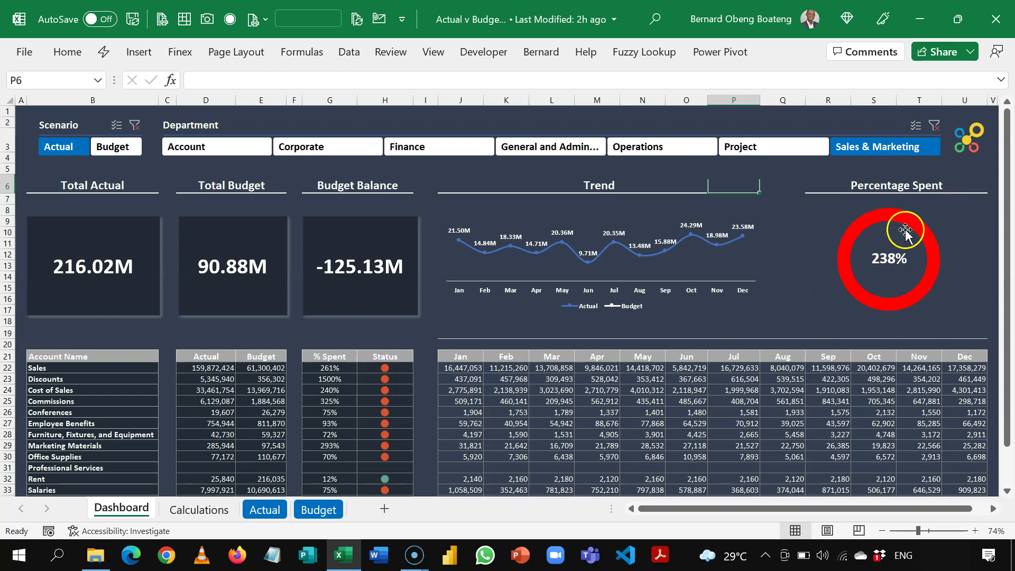
pyautogui.click(751, 139)
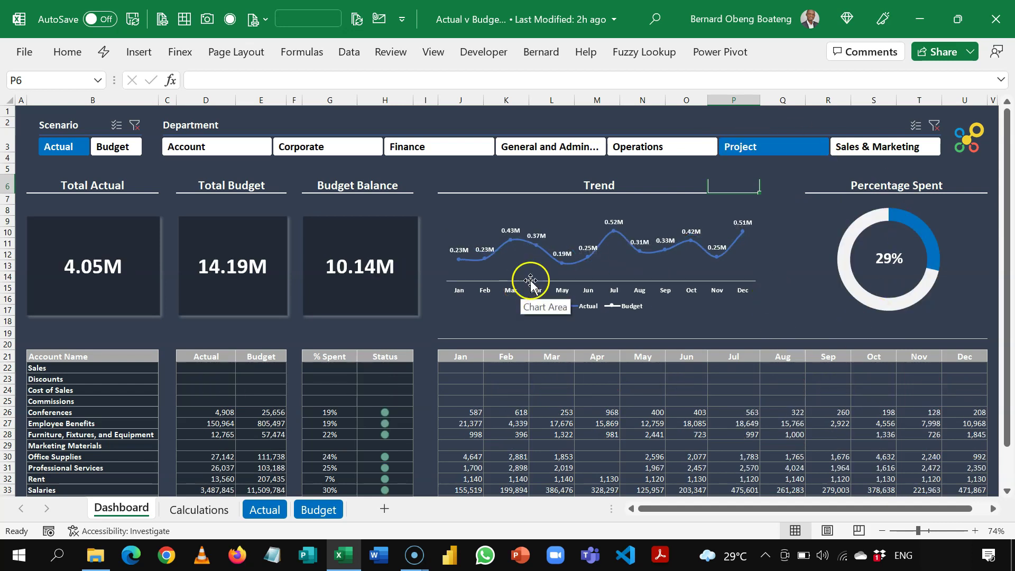
# - Delete the dashboard's donut chart and its 29% text box
pyautogui.click(831, 230)
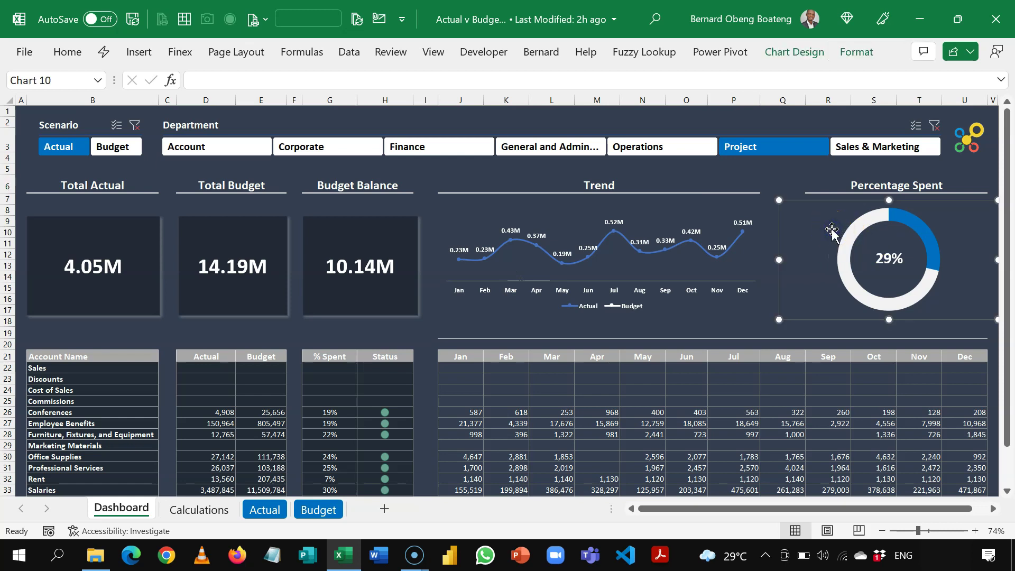
pyautogui.press('Delete')
pyautogui.click(883, 253)
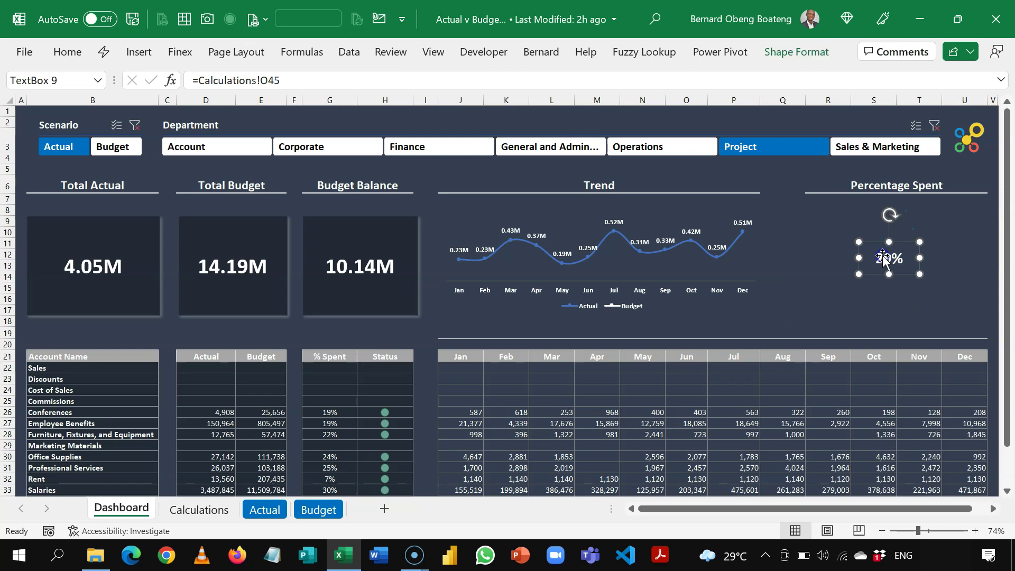
pyautogui.press('Delete')
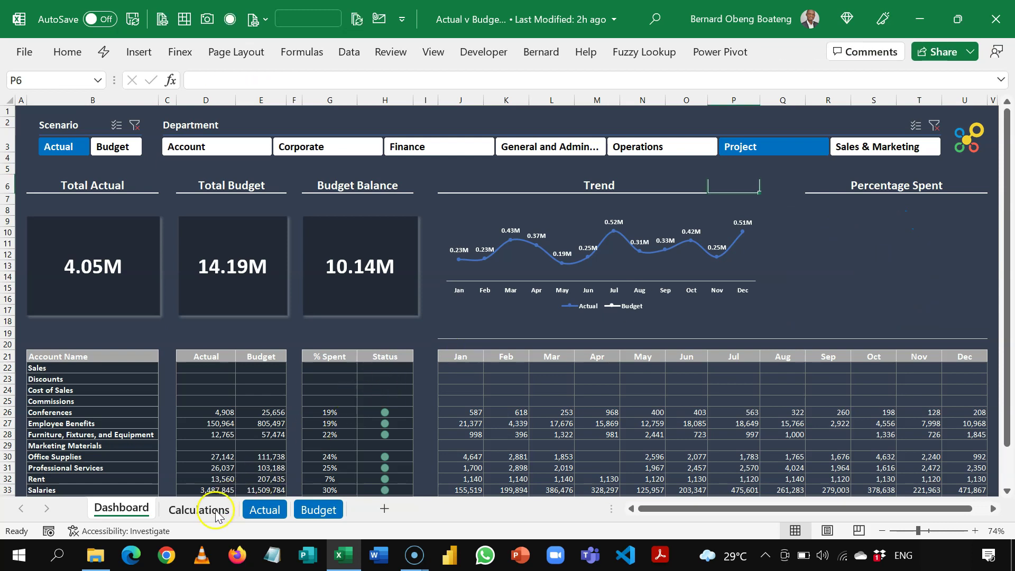
# - Clear the old helper cells O41:O46 on the Calculations sheet
pyautogui.click(199, 509)
pyautogui.moveTo(511, 363); pyautogui.dragTo(505, 436)
pyautogui.press('Delete')
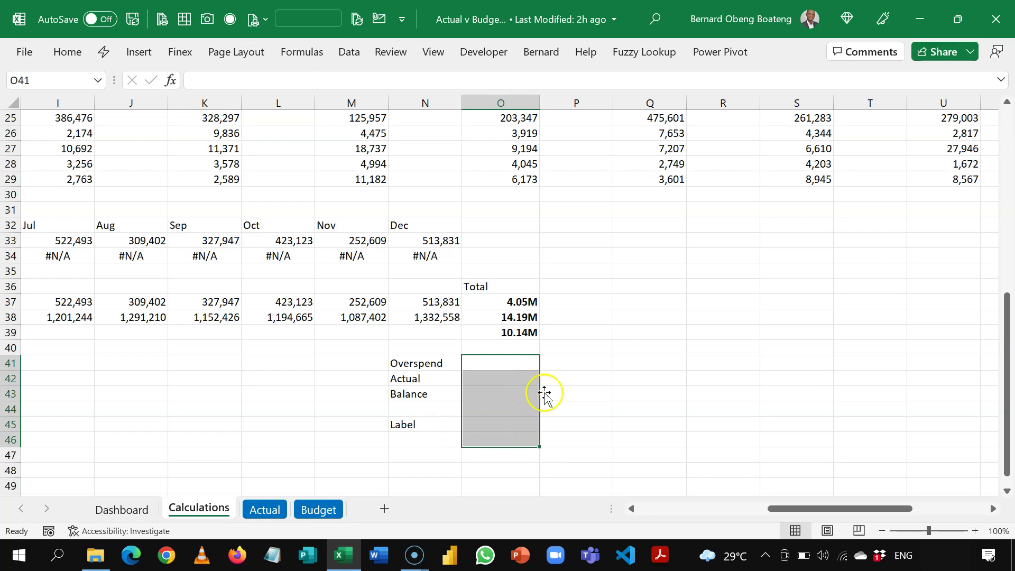
# - Label the totals in P37:P39 as Actual, Budget and Balance
pyautogui.click(536, 301)
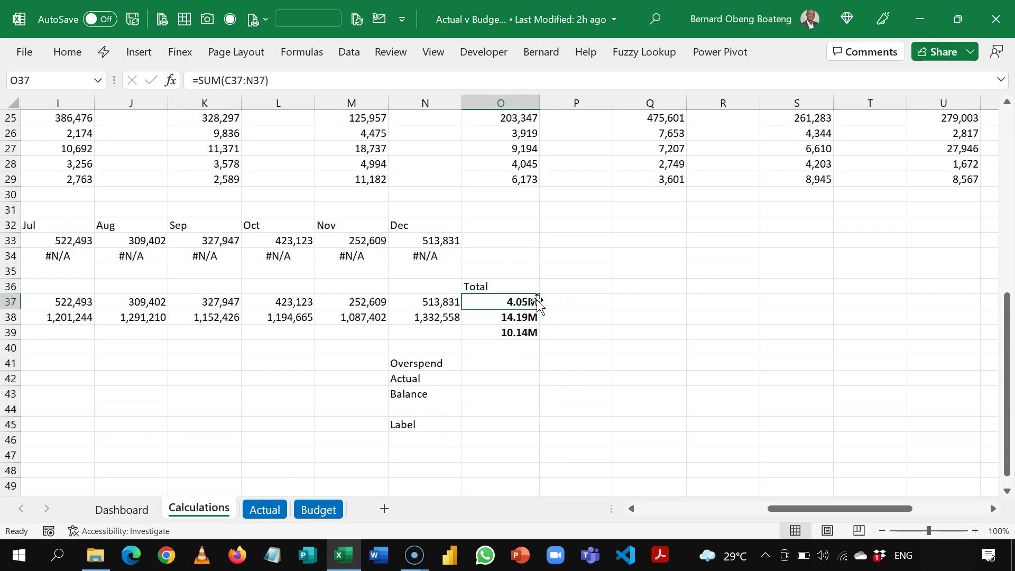
pyautogui.press('Right')
pyautogui.write('A')
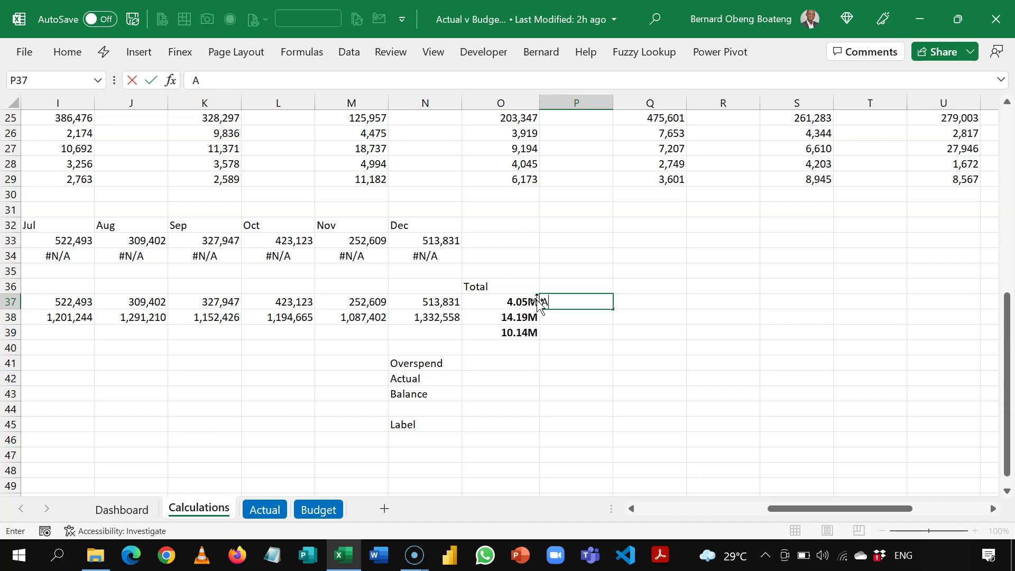
pyautogui.write('ctual')
pyautogui.press('Return')
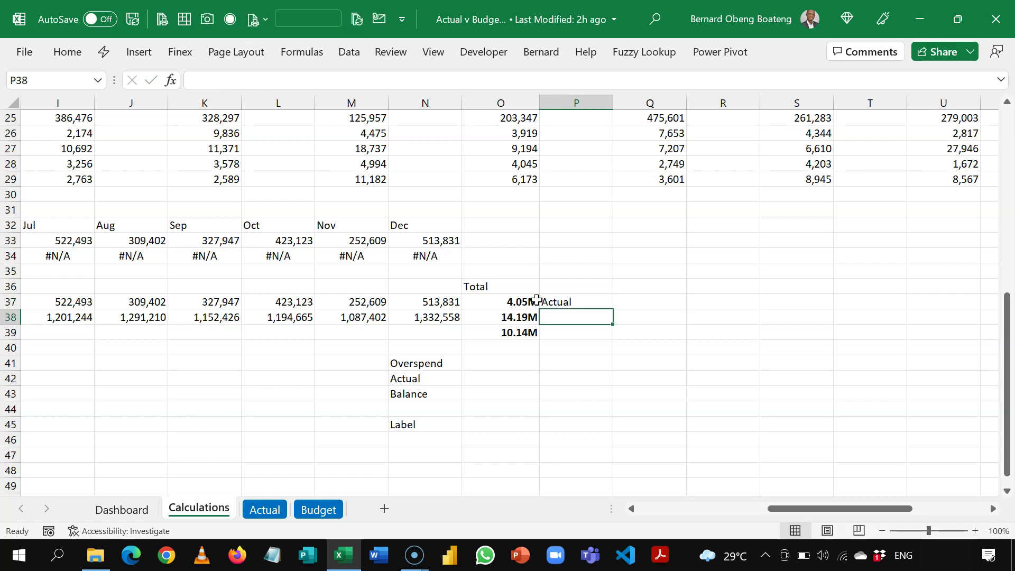
pyautogui.write('Budget')
pyautogui.press('Return')
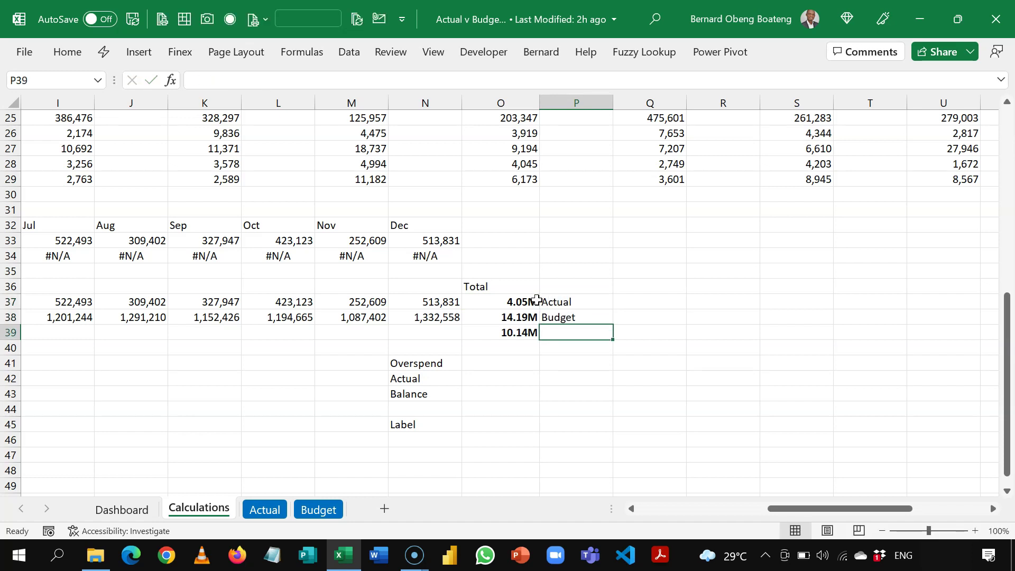
pyautogui.write('Balanc')
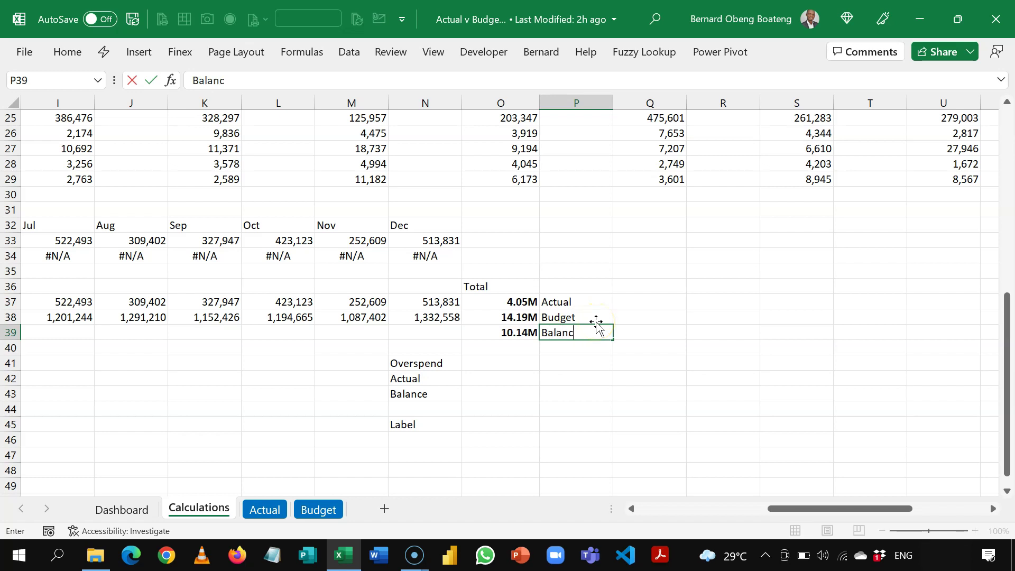
pyautogui.write('e')
pyautogui.press('Return')
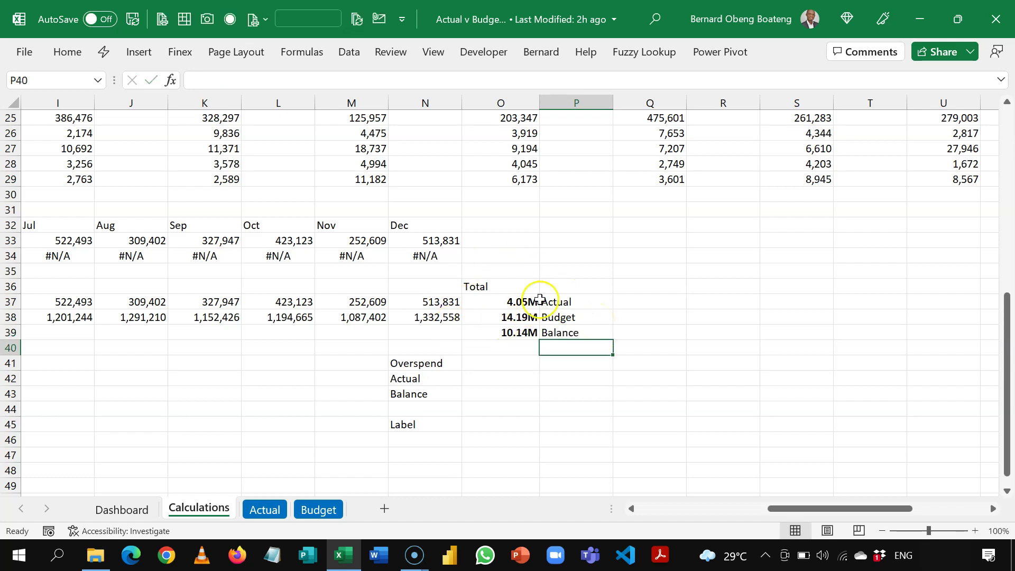
pyautogui.click(449, 303)
pyautogui.press('Left')
pyautogui.press('Left')
pyautogui.press('Left')
pyautogui.press('Left')
pyautogui.press('Left')
pyautogui.press('Left')
pyautogui.press('Left')
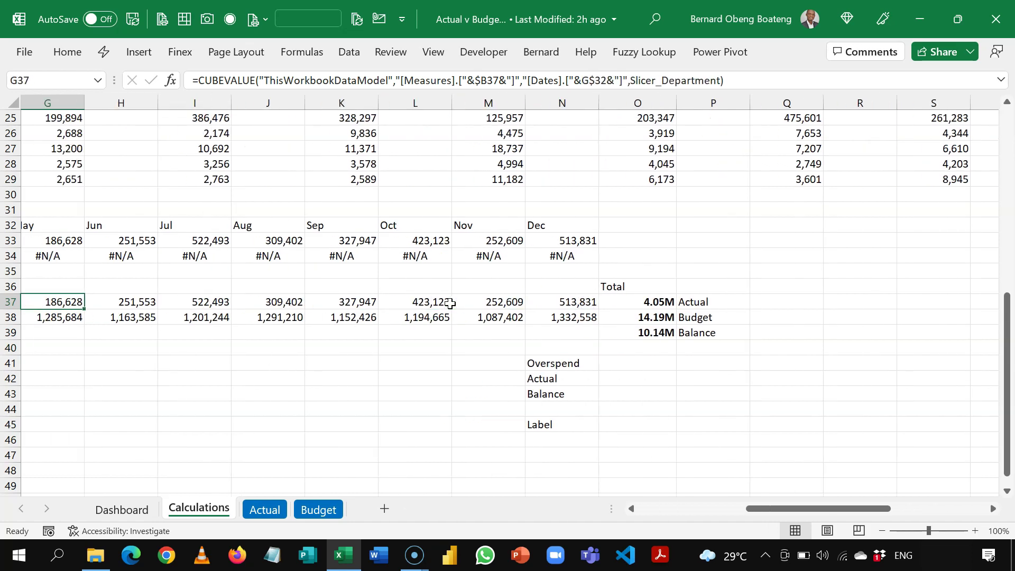
pyautogui.press('Right')
pyautogui.press('Right')
pyautogui.press('Right')
pyautogui.press('Right')
pyautogui.press('Right')
pyautogui.press('Right')
pyautogui.press('Right')
pyautogui.press('Right')
pyautogui.press('Right')
pyautogui.press('Down')
pyautogui.press('Down')
pyautogui.press('Down')
pyautogui.press('Down')
pyautogui.press('Down')
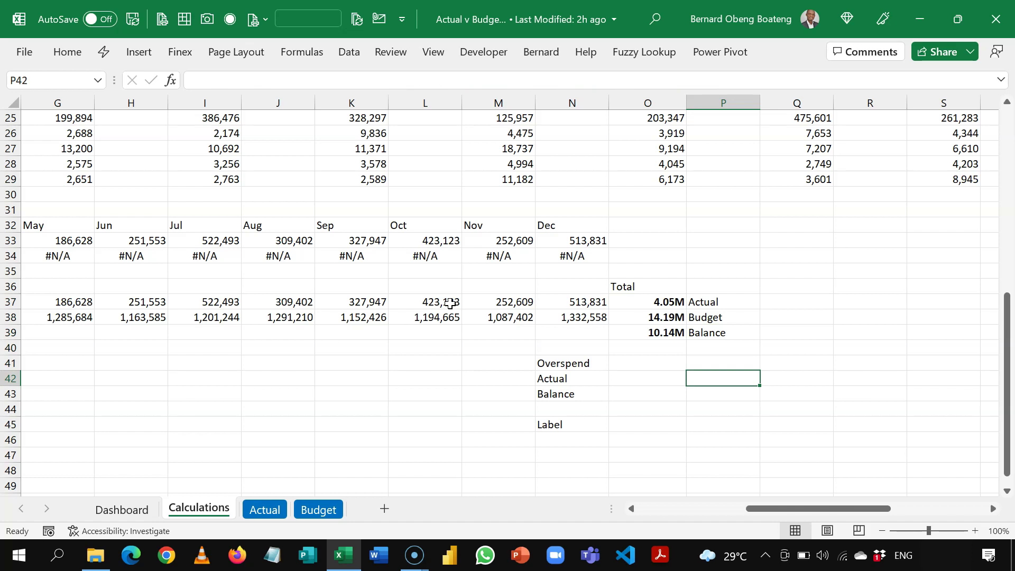
pyautogui.click(560, 360)
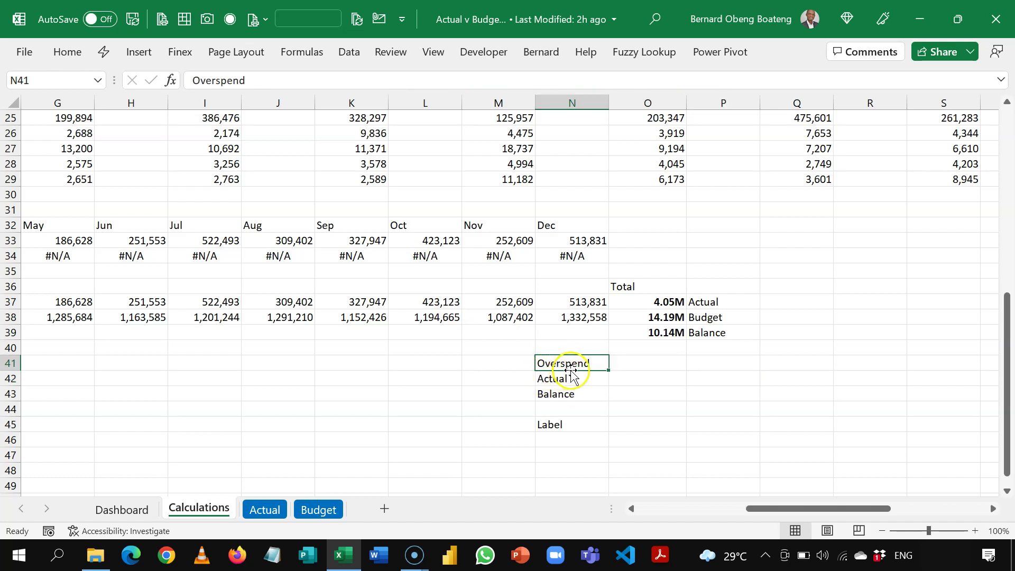
pyautogui.click(577, 377)
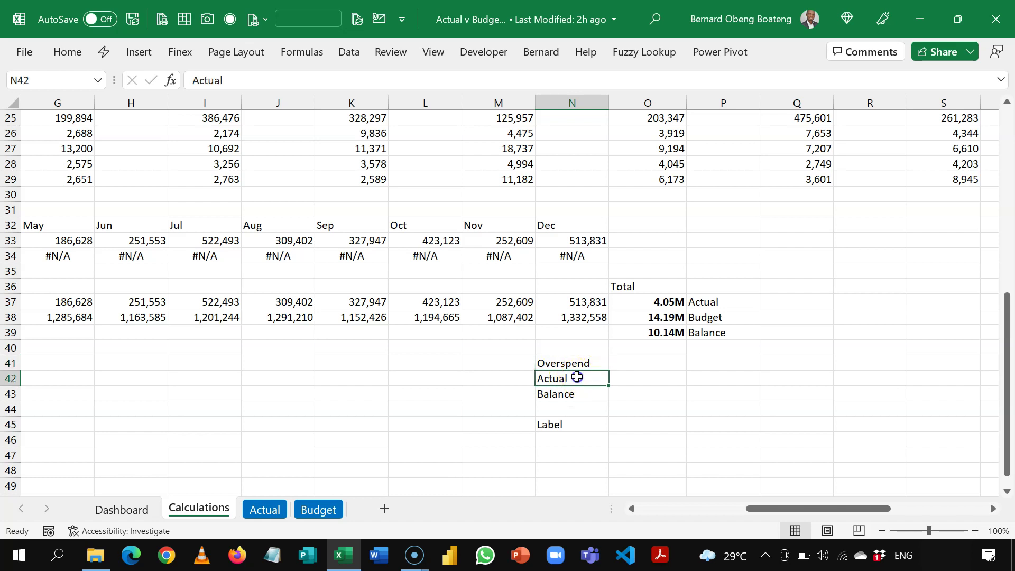
pyautogui.click(577, 395)
pyautogui.click(648, 380)
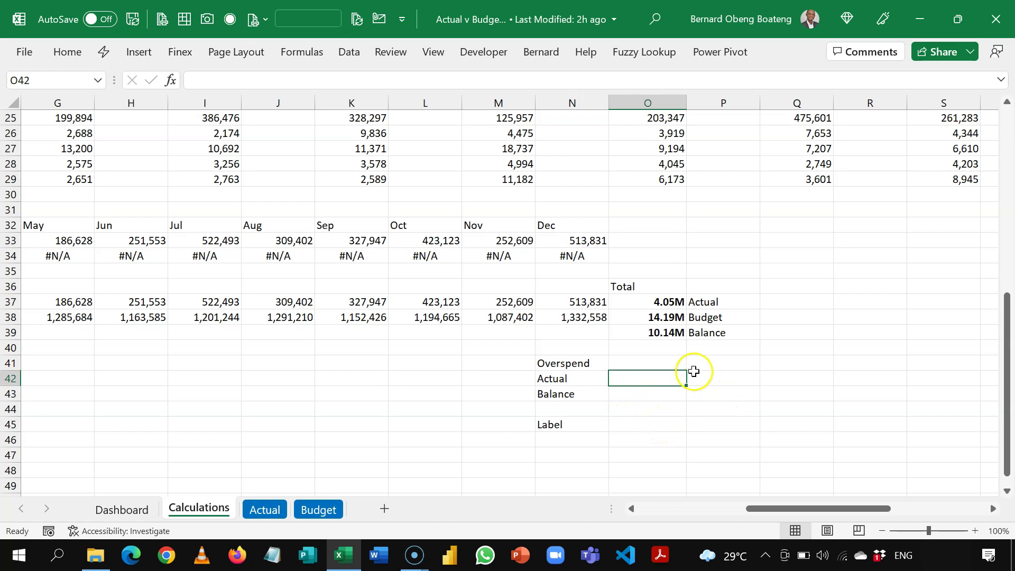
pyautogui.write('=')
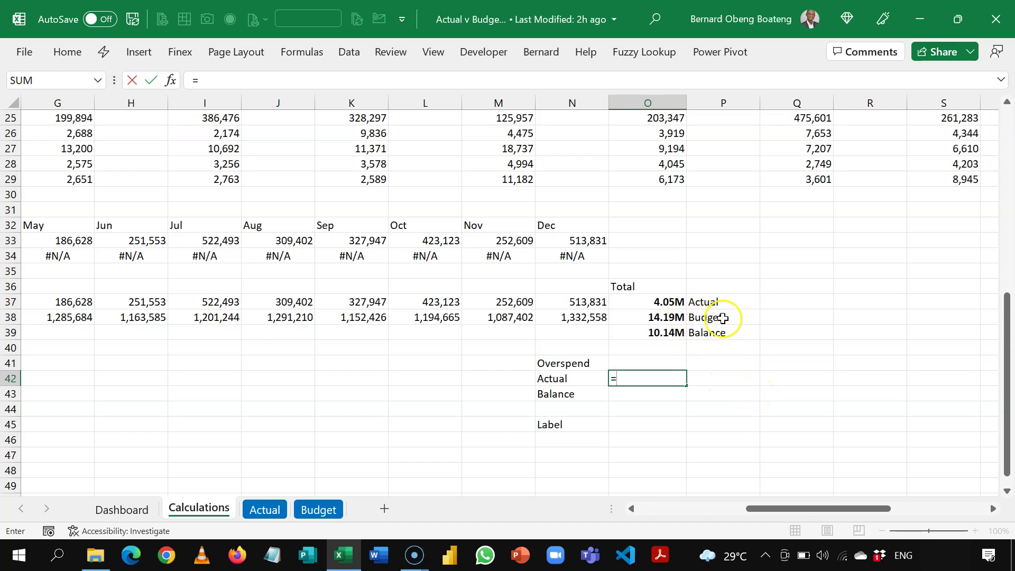
pyautogui.click(672, 302)
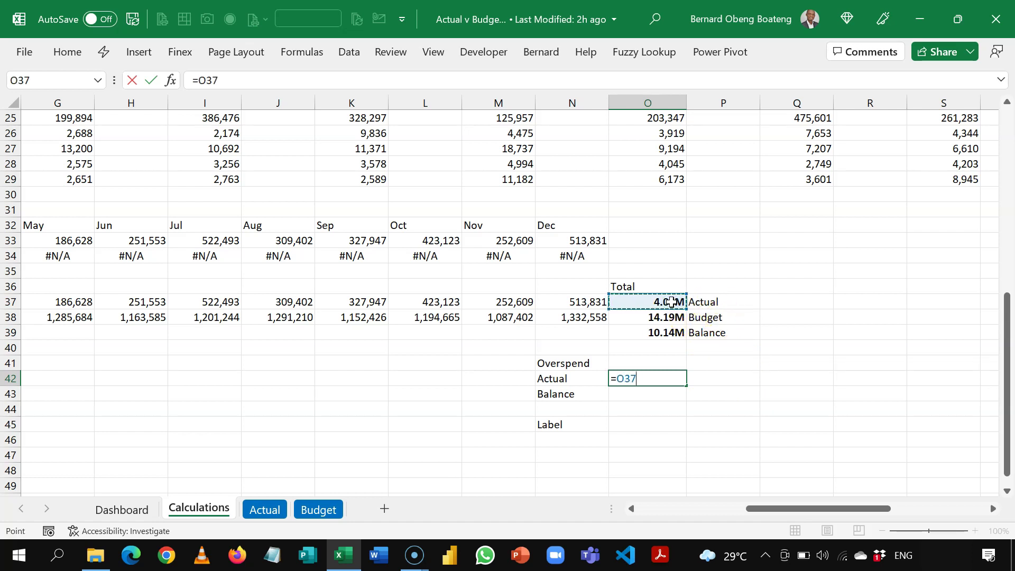
pyautogui.write('/')
pyautogui.click(666, 316)
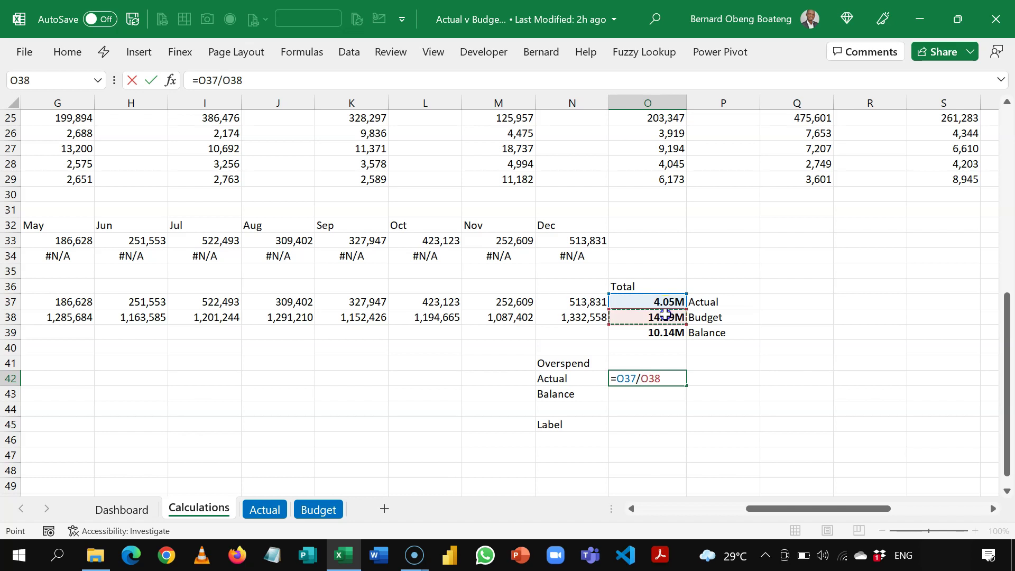
pyautogui.press('Return')
pyautogui.press('Up')
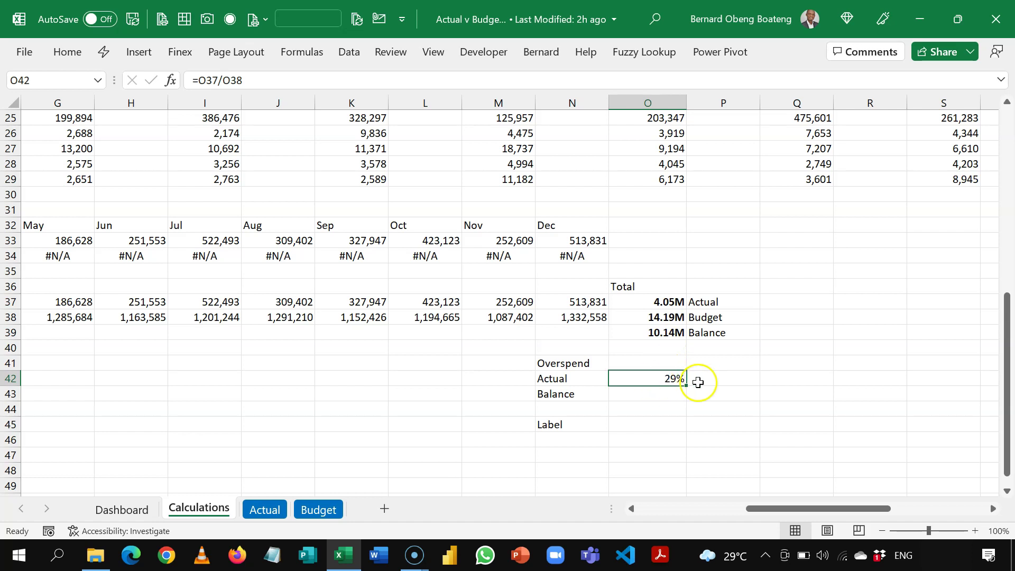
pyautogui.click(716, 380)
pyautogui.write('NA(')
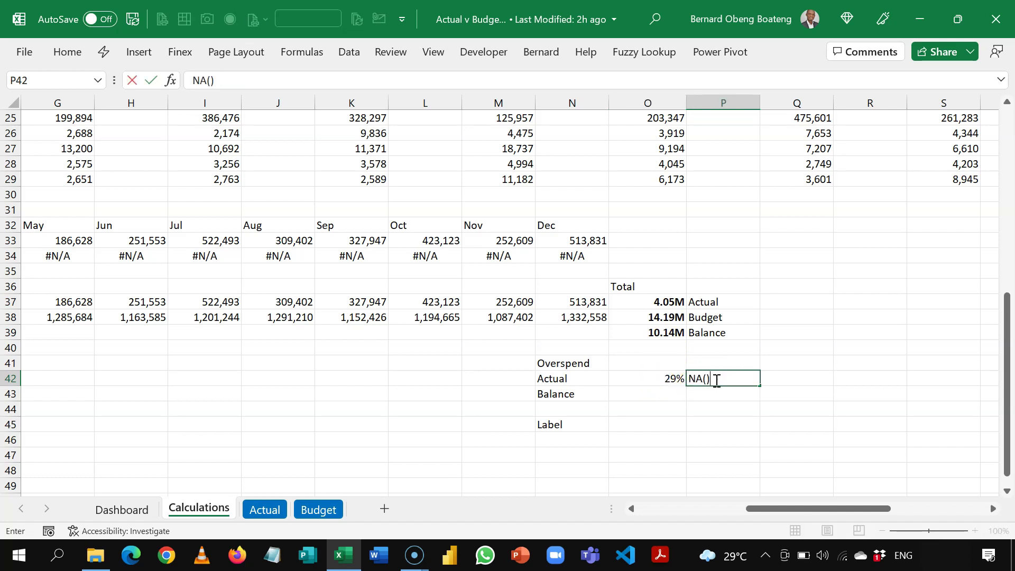
pyautogui.press('Return')
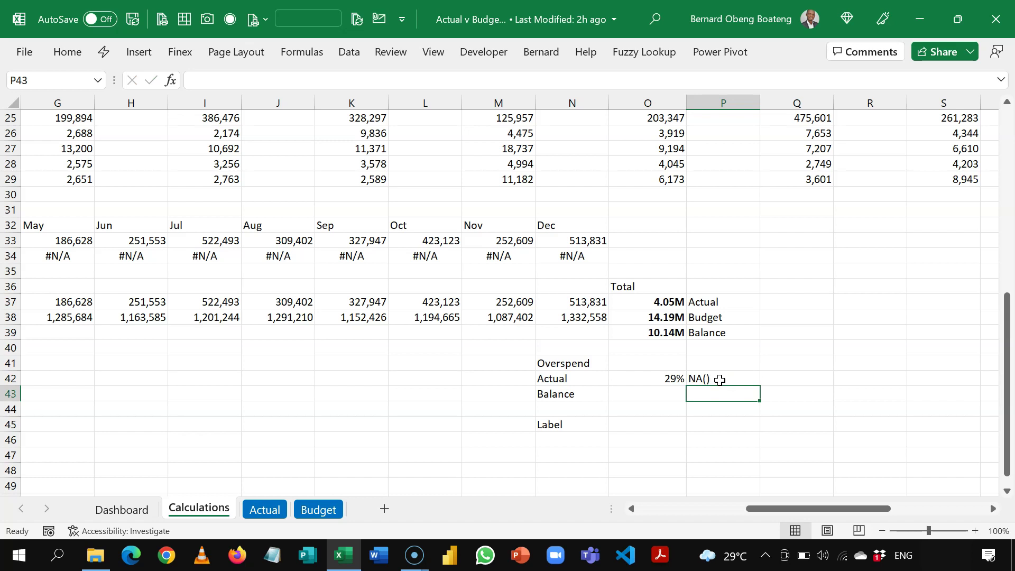
pyautogui.click(706, 379)
pyautogui.hotkey('shift', 'Left')
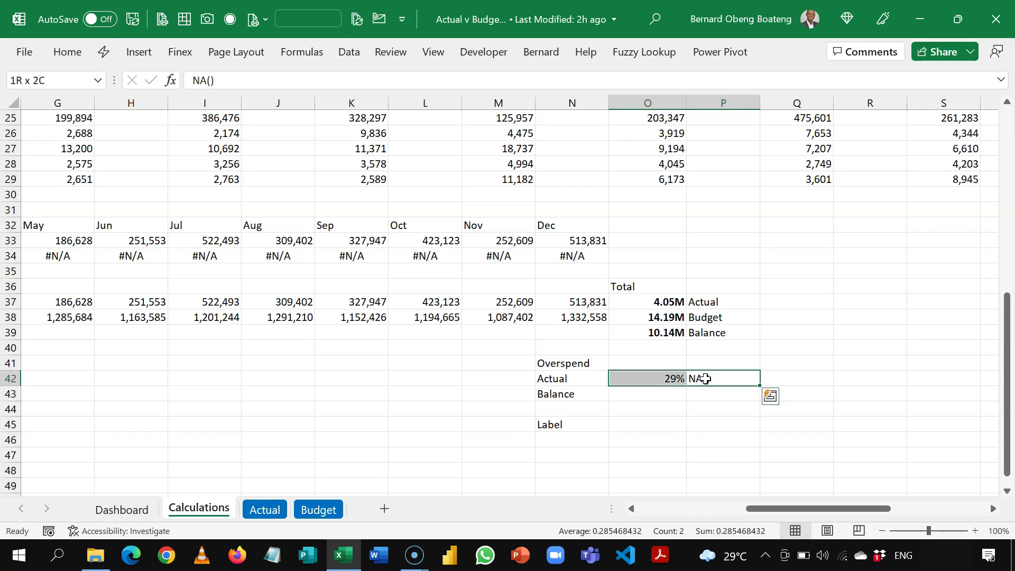
pyautogui.press('Delete')
pyautogui.click(662, 377)
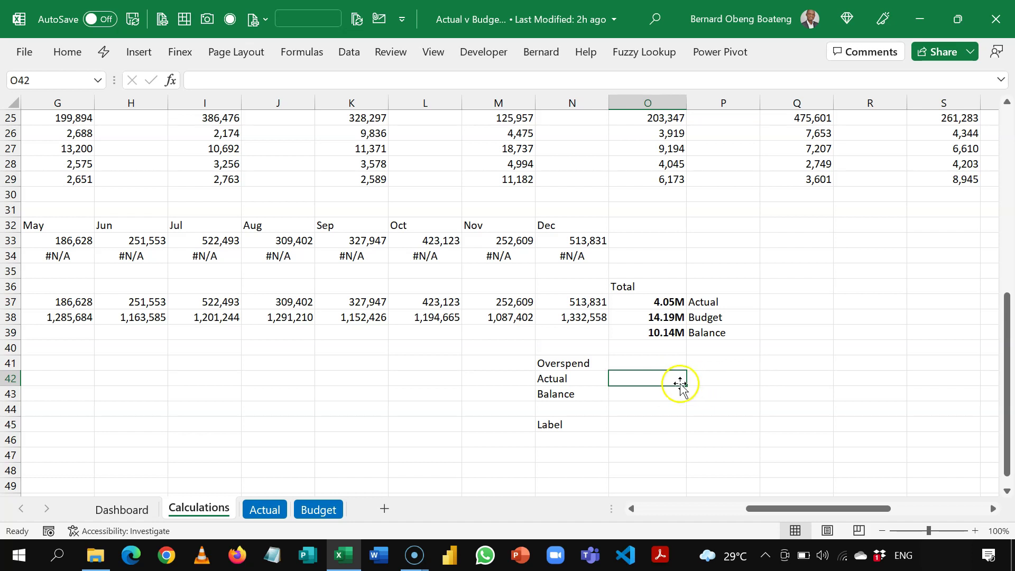
# - Enter =IF(O37/O38>1,NA(),O37/O38) in O42 so it shows 29%
pyautogui.click(666, 389)
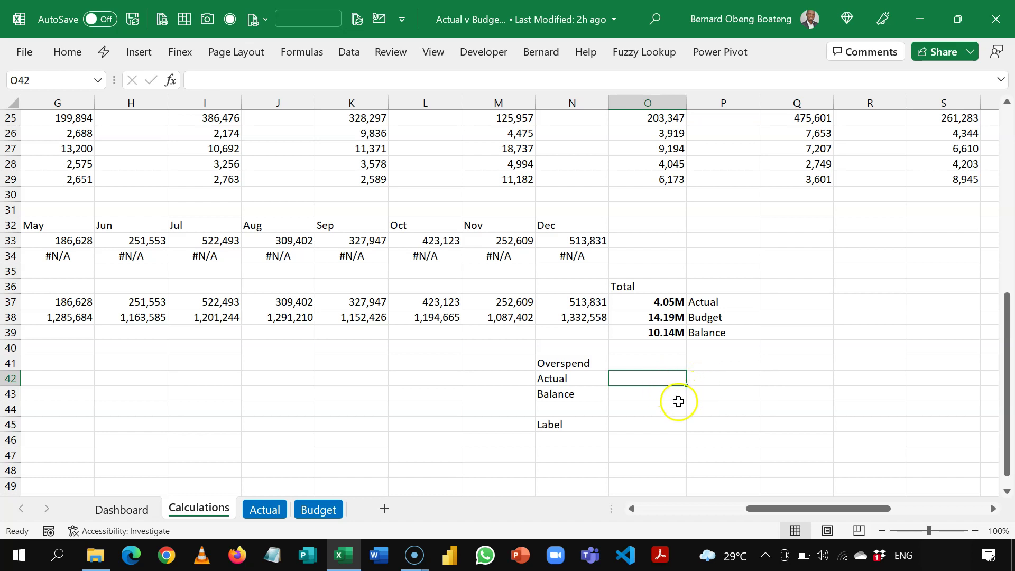
pyautogui.write('=')
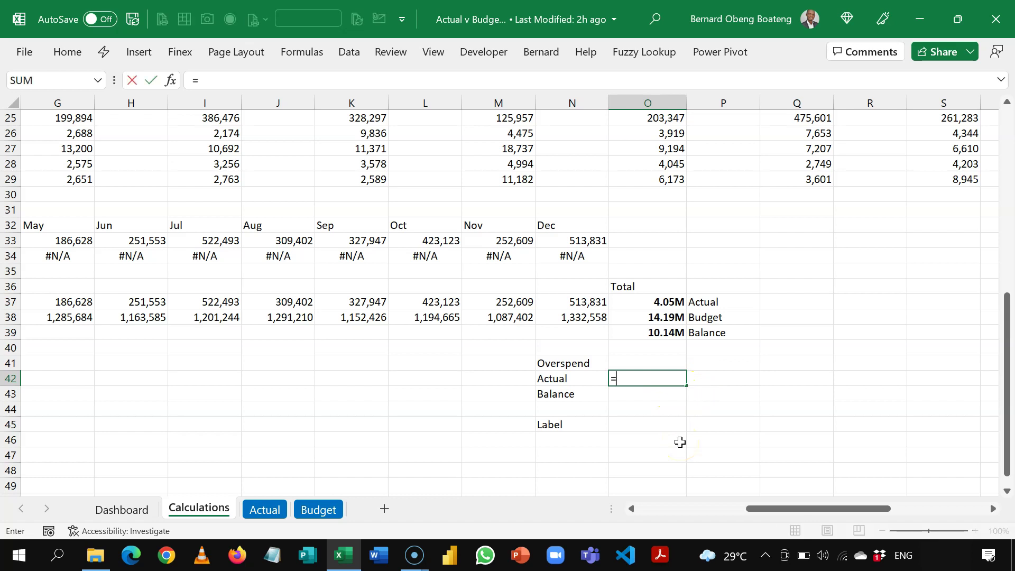
pyautogui.write('if')
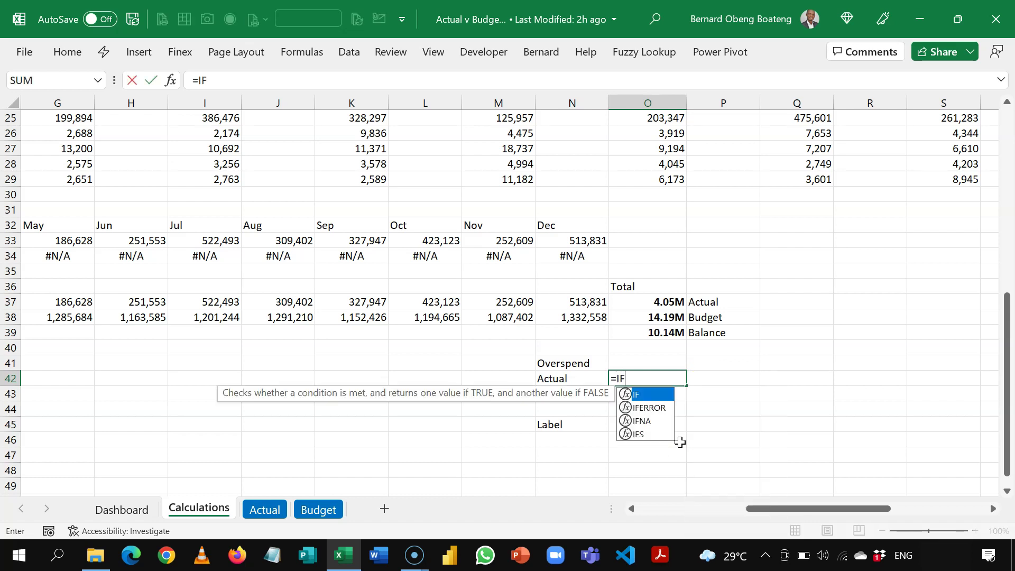
pyautogui.press('Tab')
pyautogui.click(672, 304)
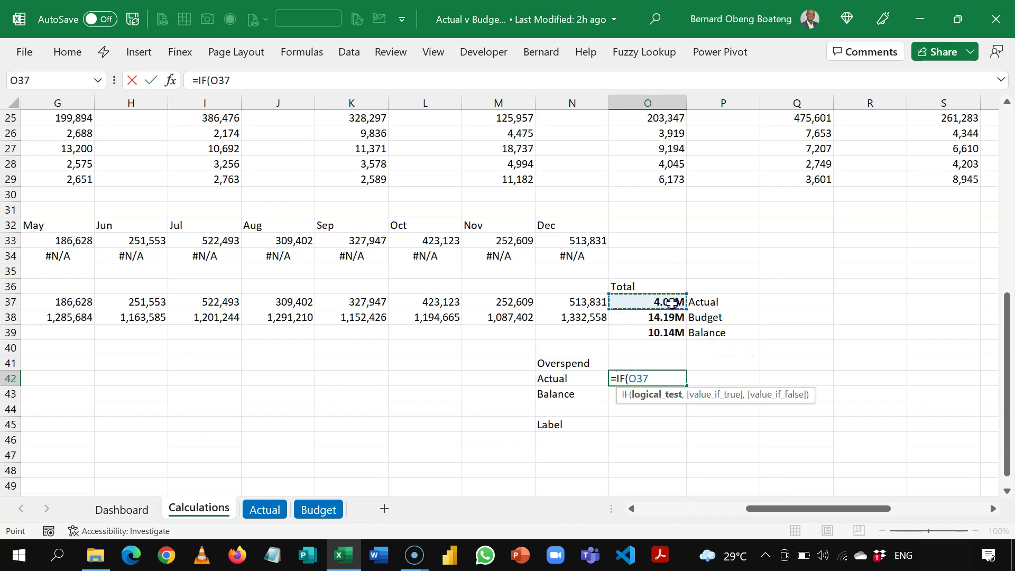
pyautogui.write('/')
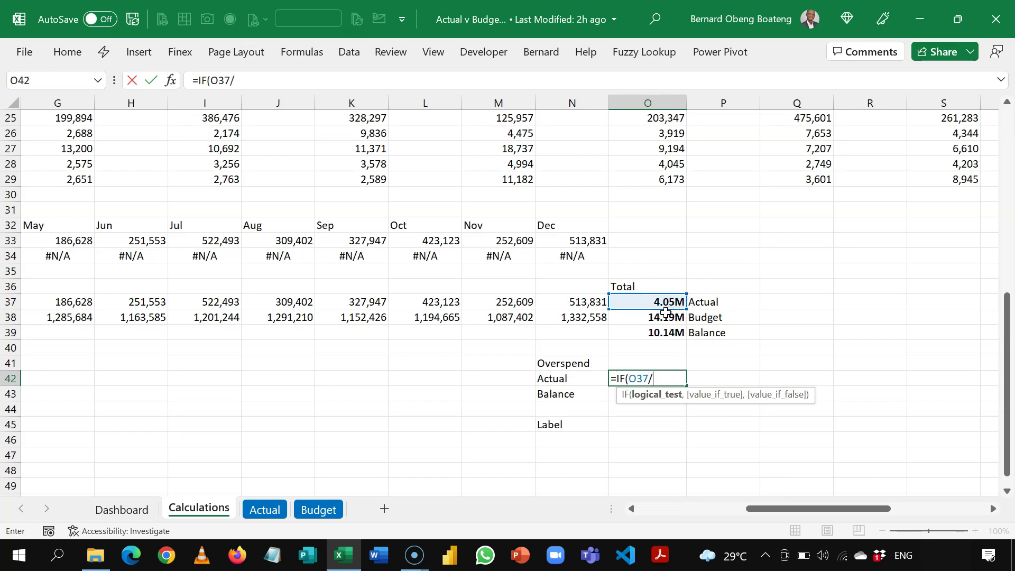
pyautogui.click(665, 316)
pyautogui.write('>')
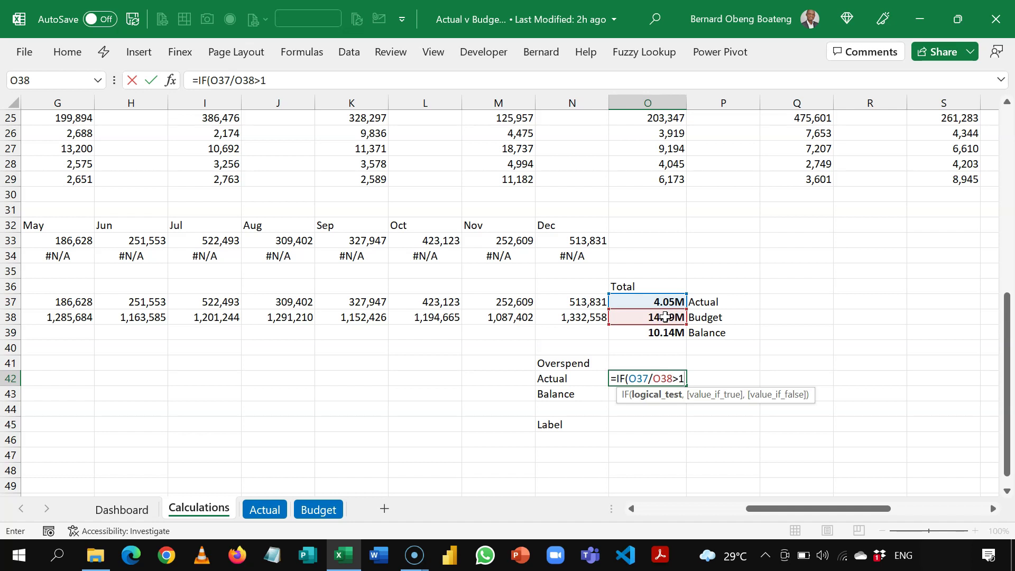
pyautogui.write('1,NA')
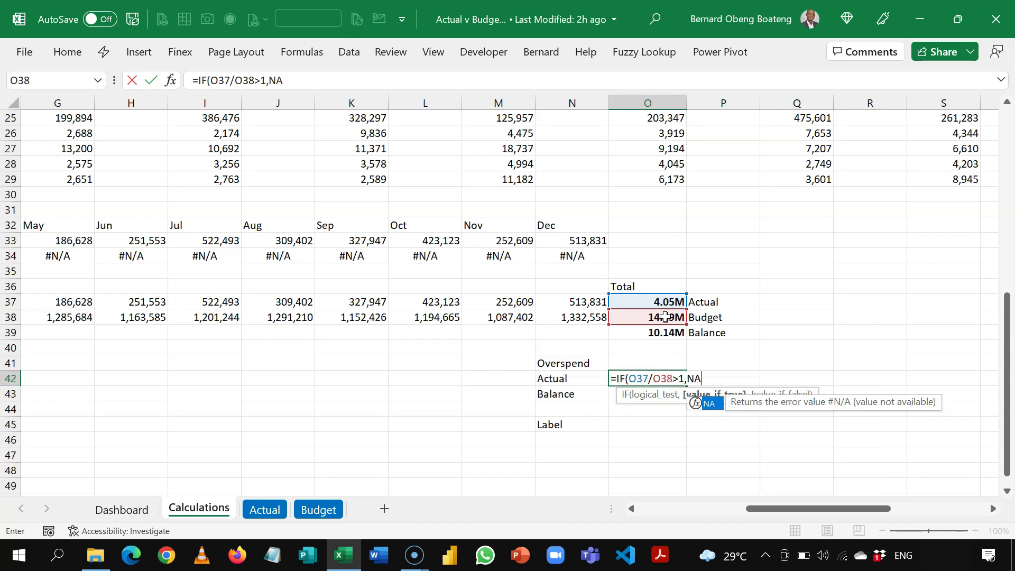
pyautogui.write('(')
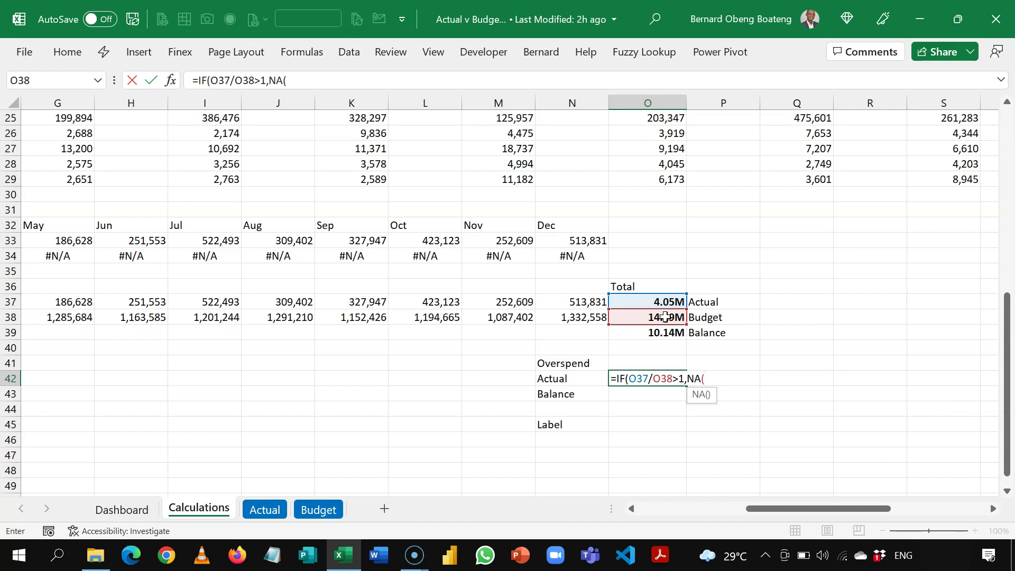
pyautogui.write(')')
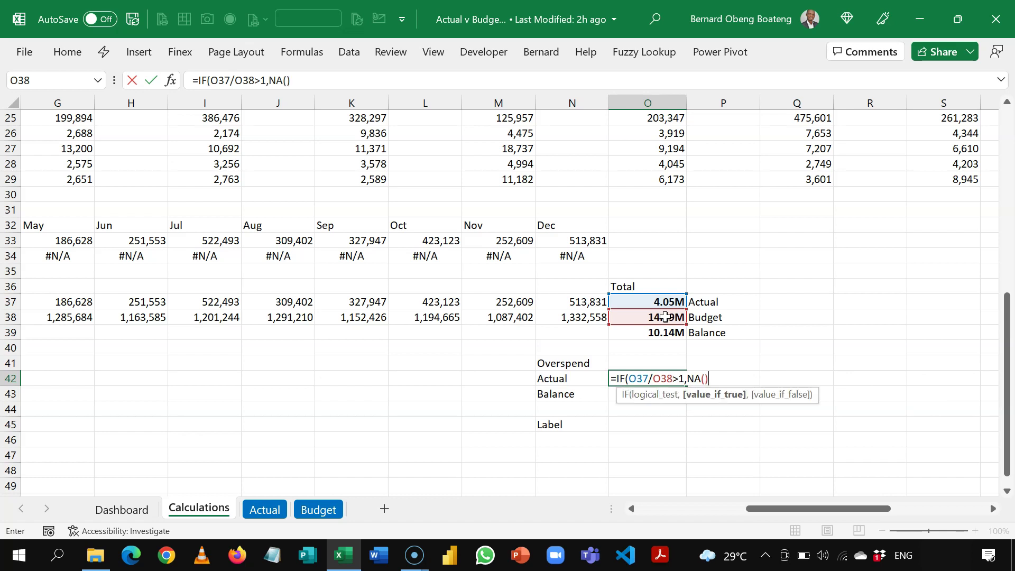
pyautogui.write(',')
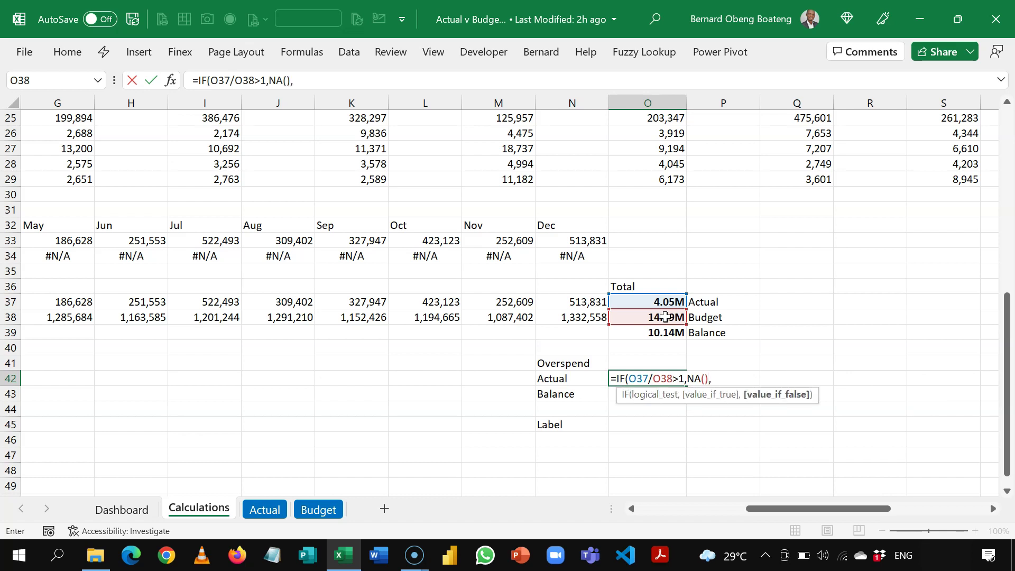
pyautogui.click(670, 302)
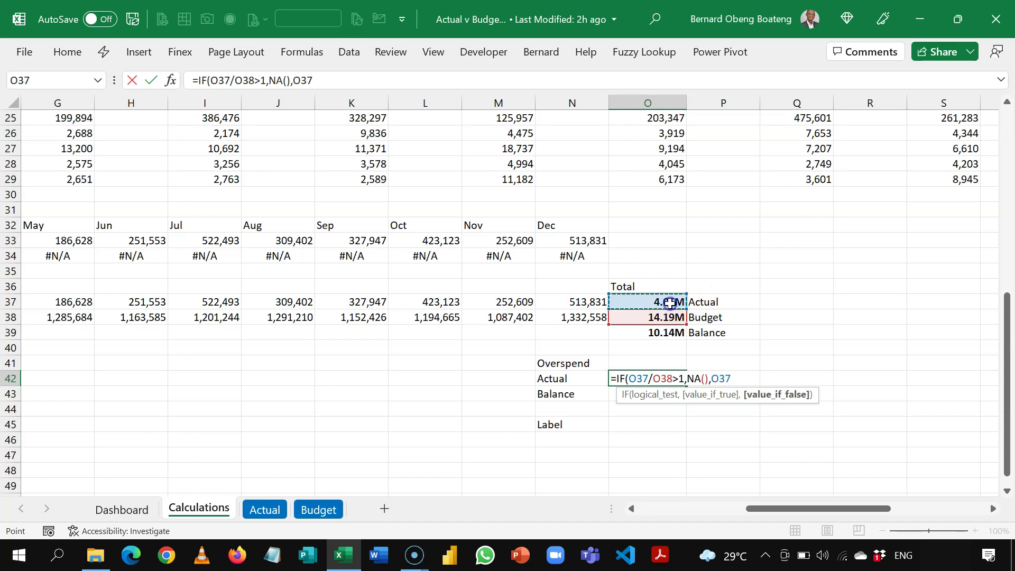
pyautogui.write('/')
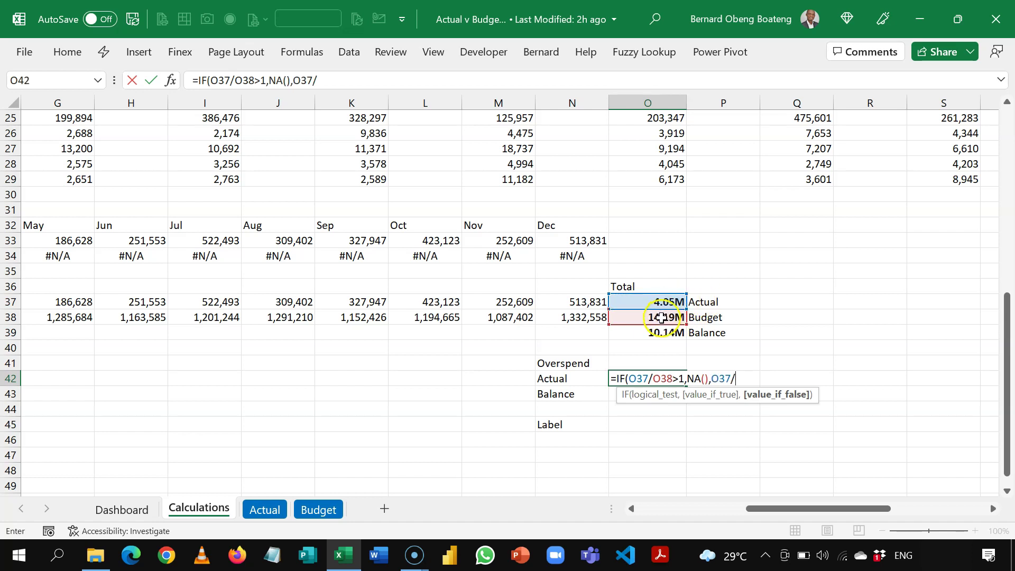
pyautogui.click(661, 318)
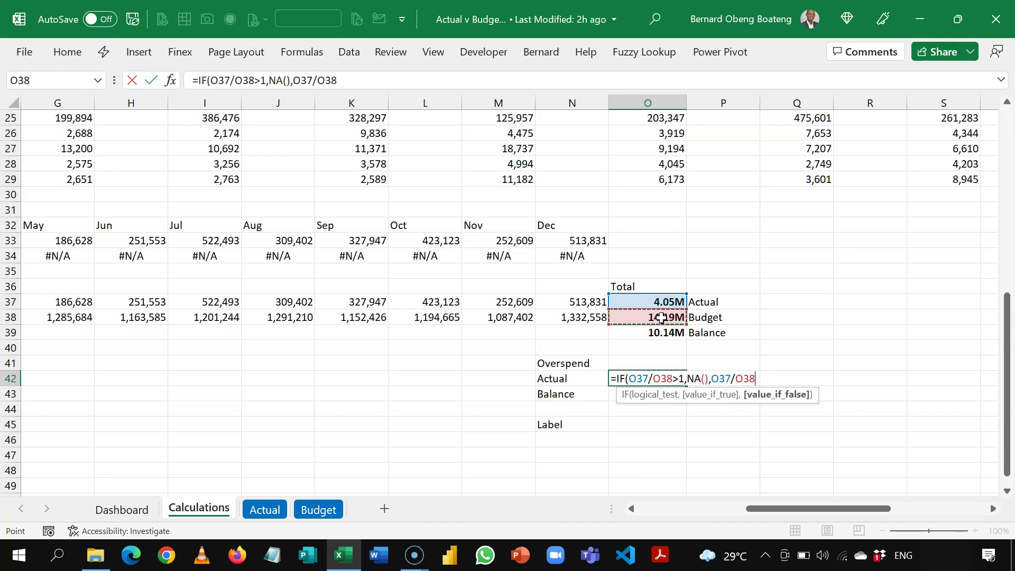
pyautogui.write(')')
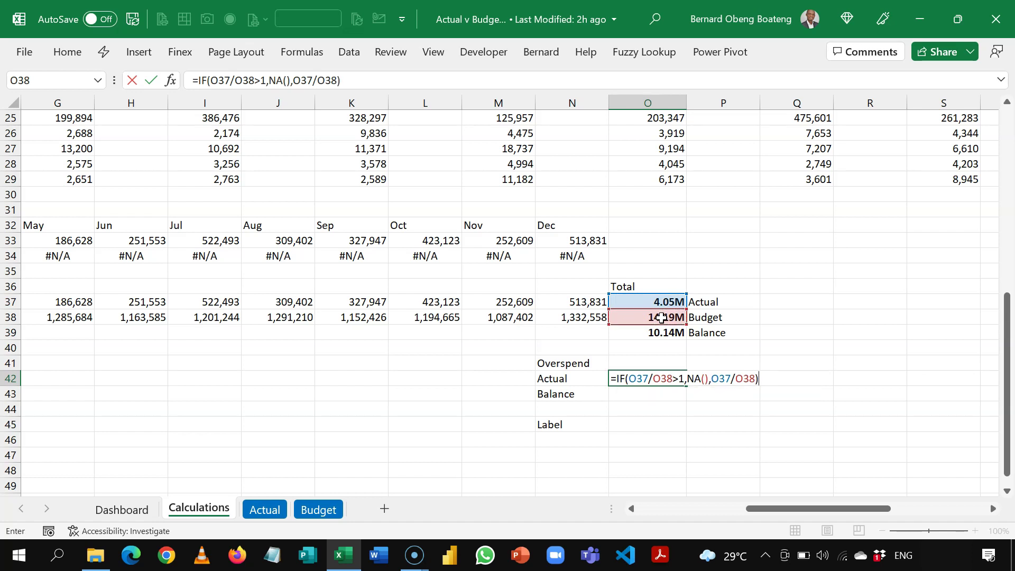
pyautogui.press('Return')
pyautogui.click(669, 379)
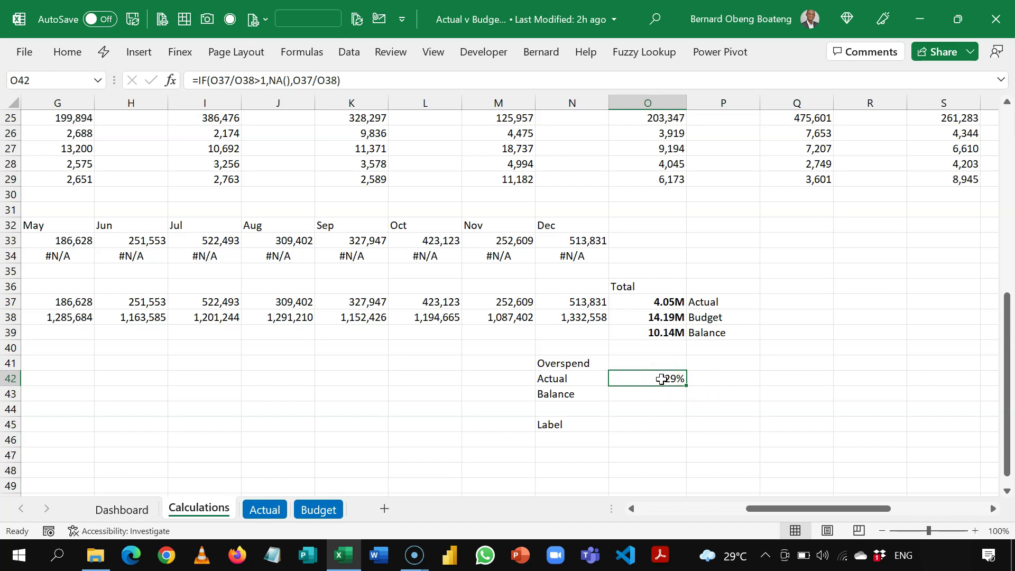
# - Copy the ratio formula text from the Actual cell O42
pyautogui.doubleClick(661, 379)
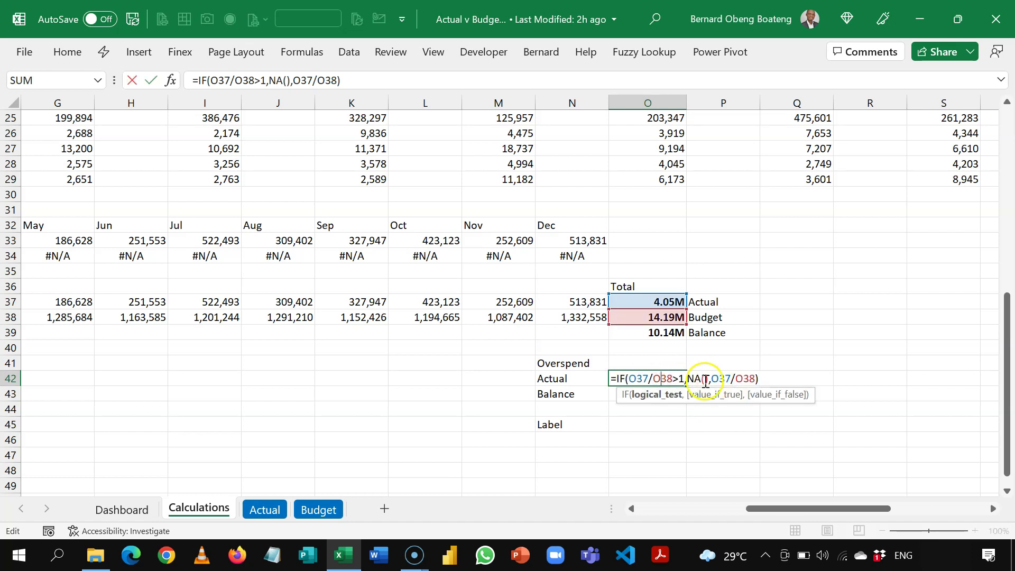
pyautogui.press('Escape')
pyautogui.click(641, 366)
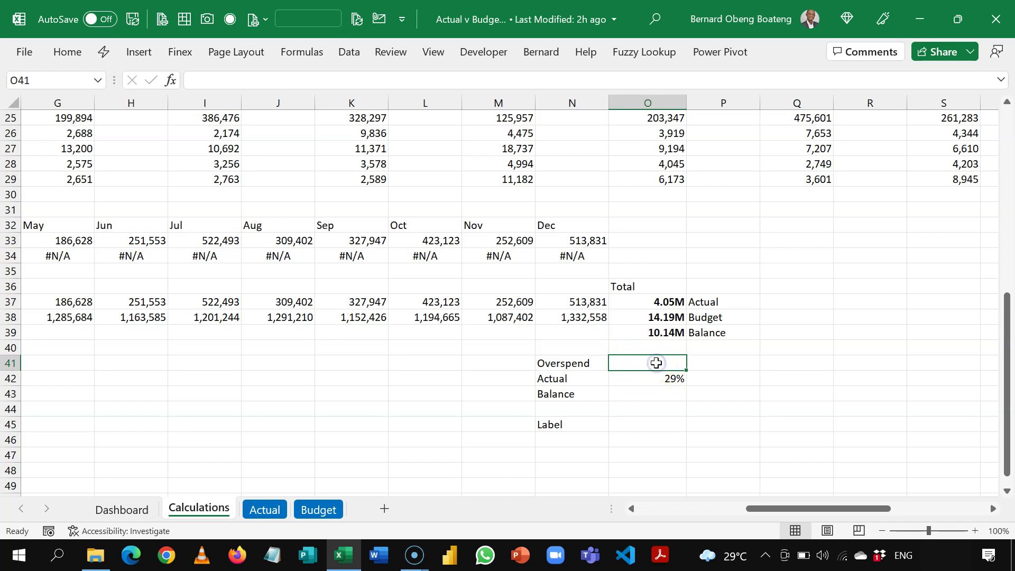
pyautogui.click(639, 378)
pyautogui.doubleClick(638, 379)
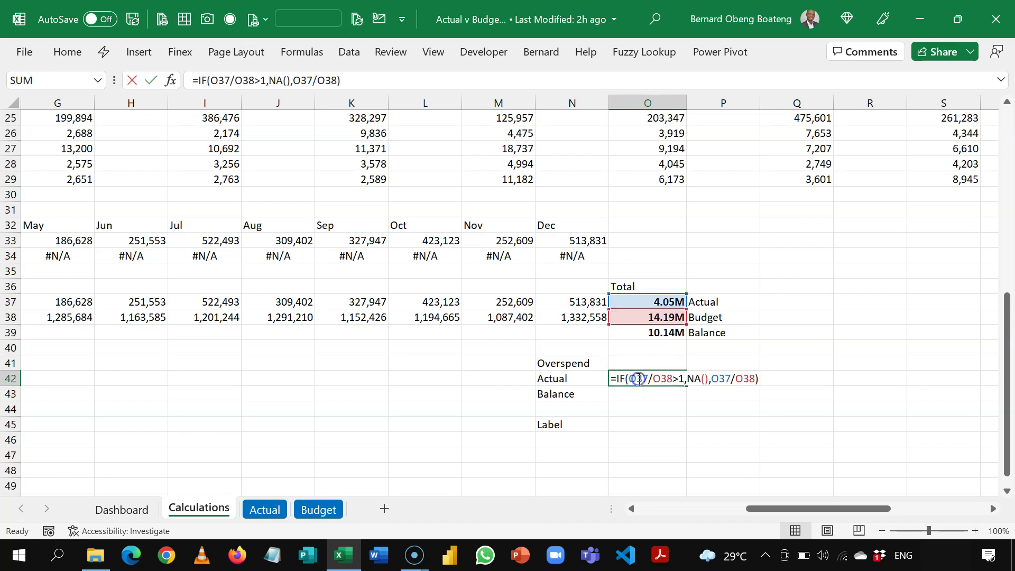
pyautogui.press('Escape')
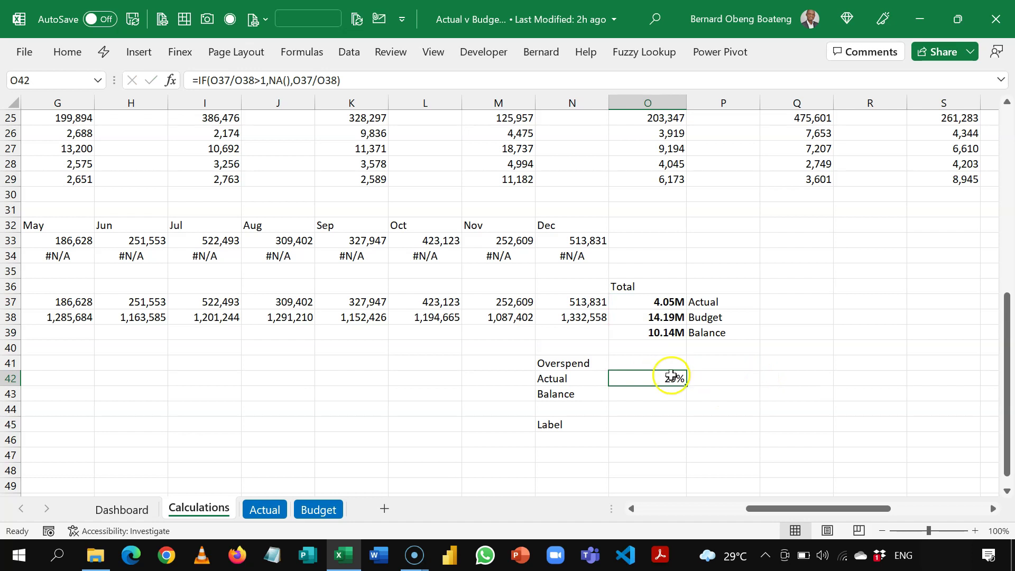
pyautogui.doubleClick(671, 375)
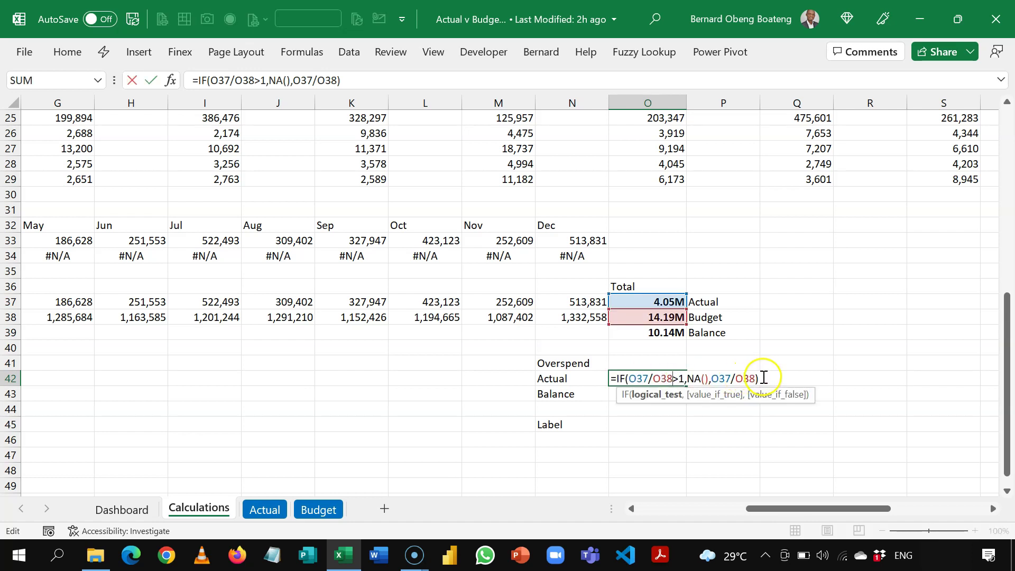
pyautogui.moveTo(765, 379); pyautogui.dragTo(615, 373)
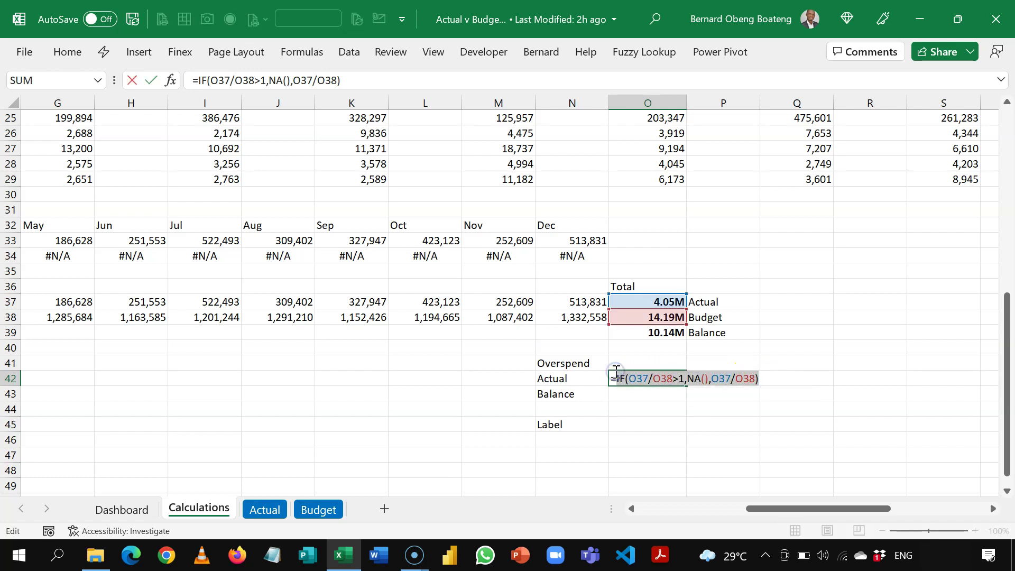
pyautogui.press('Escape')
# - Paste the formula into O41 with '>1' changed to '<1', showing #N/A
pyautogui.click(659, 365)
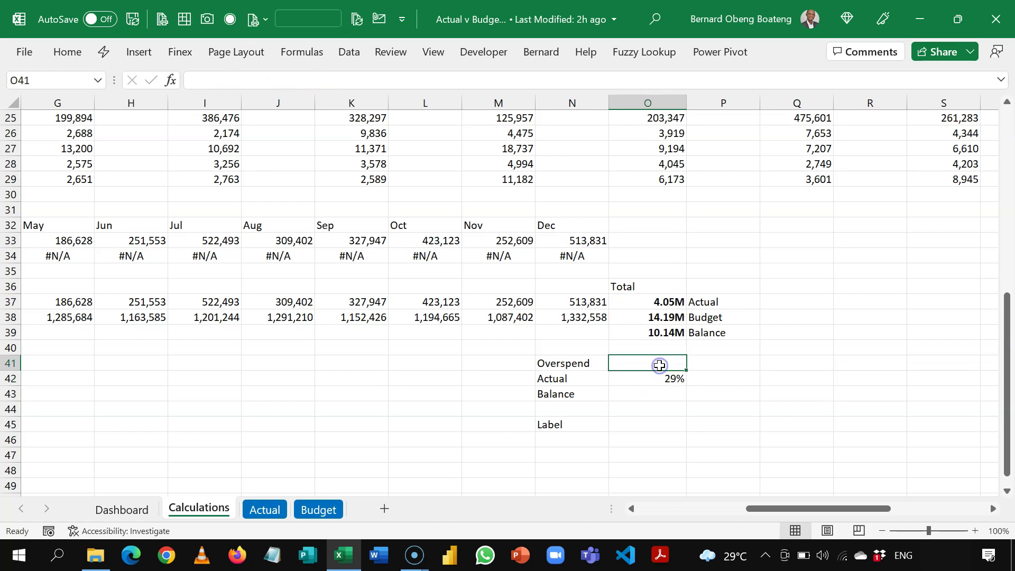
pyautogui.write('=')
pyautogui.hotkey('ctrl', 'v')
pyautogui.click(682, 366)
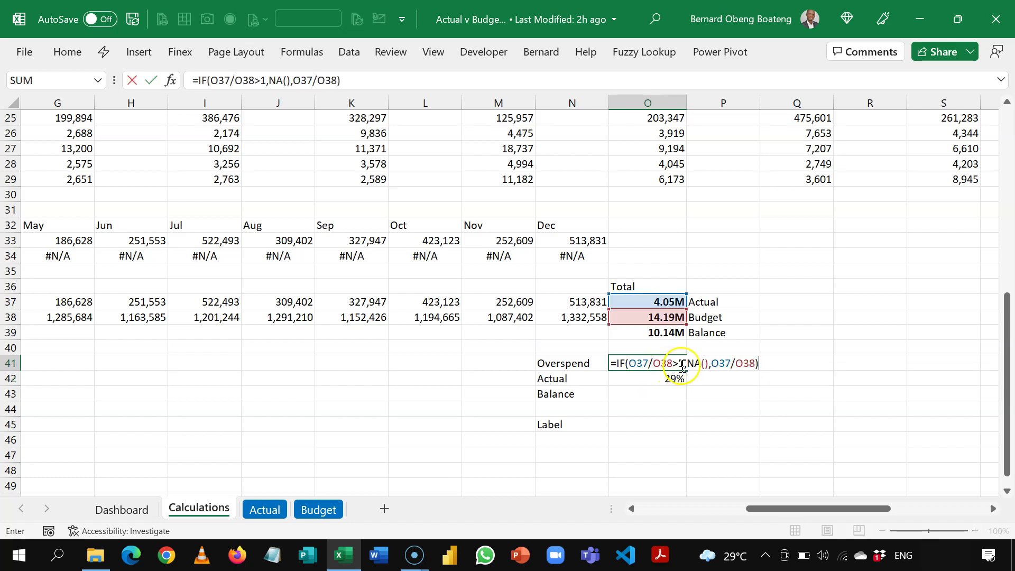
pyautogui.click(683, 365)
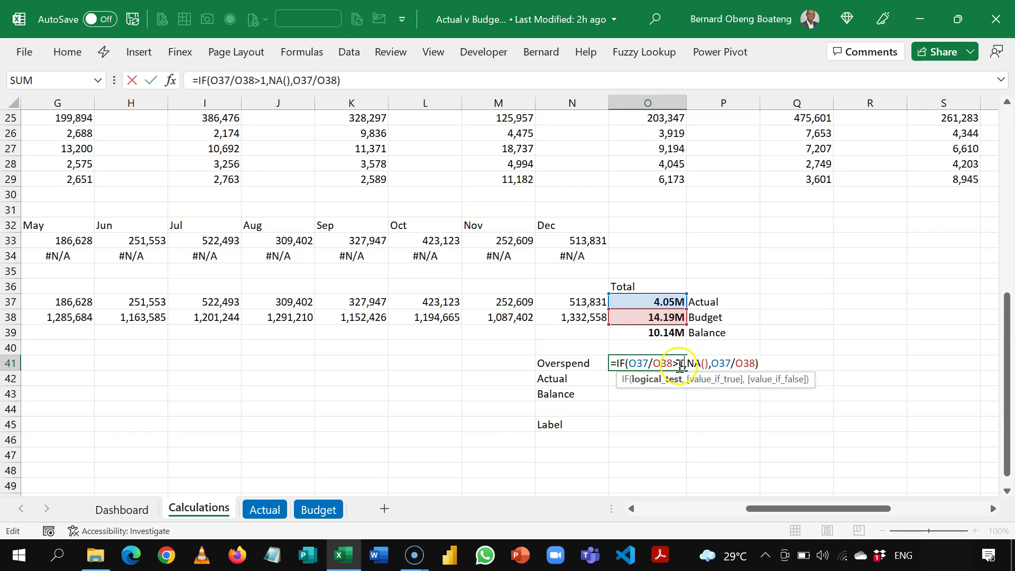
pyautogui.click(678, 363)
pyautogui.press('BackSpace')
pyautogui.write('<')
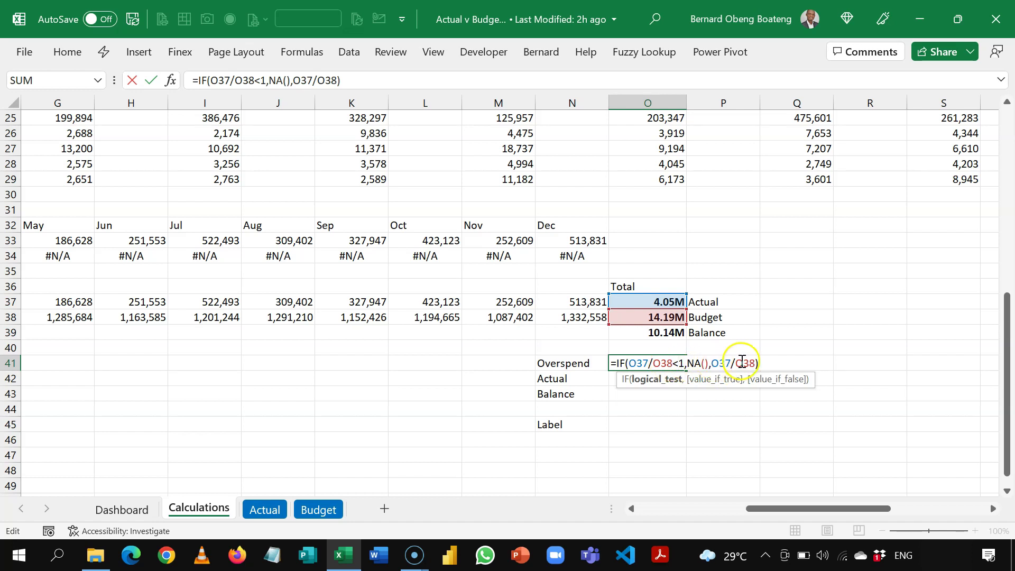
pyautogui.press('Return')
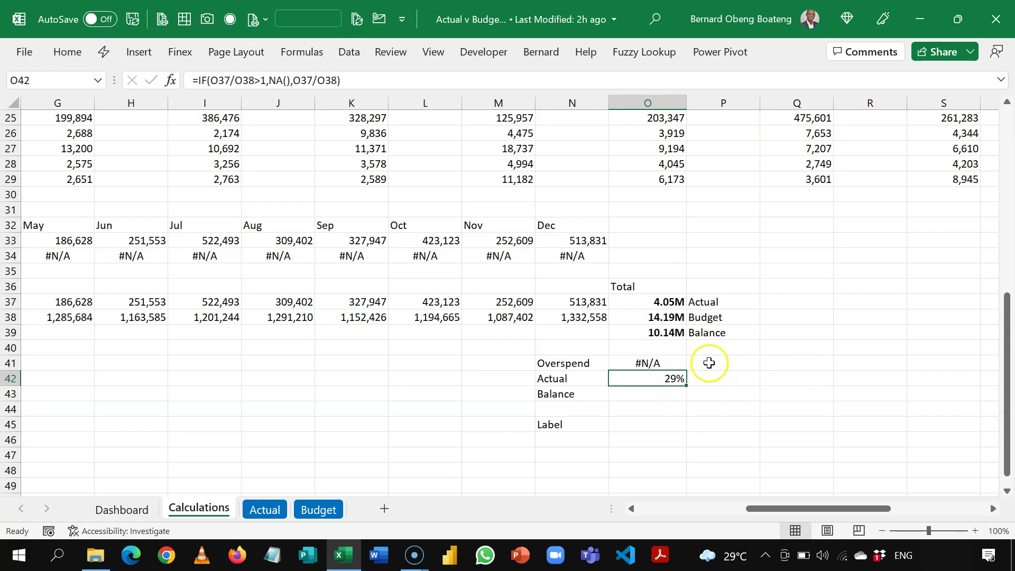
# - Start a Balance formula in O43, then abandon it to check O42's formula
pyautogui.click(651, 390)
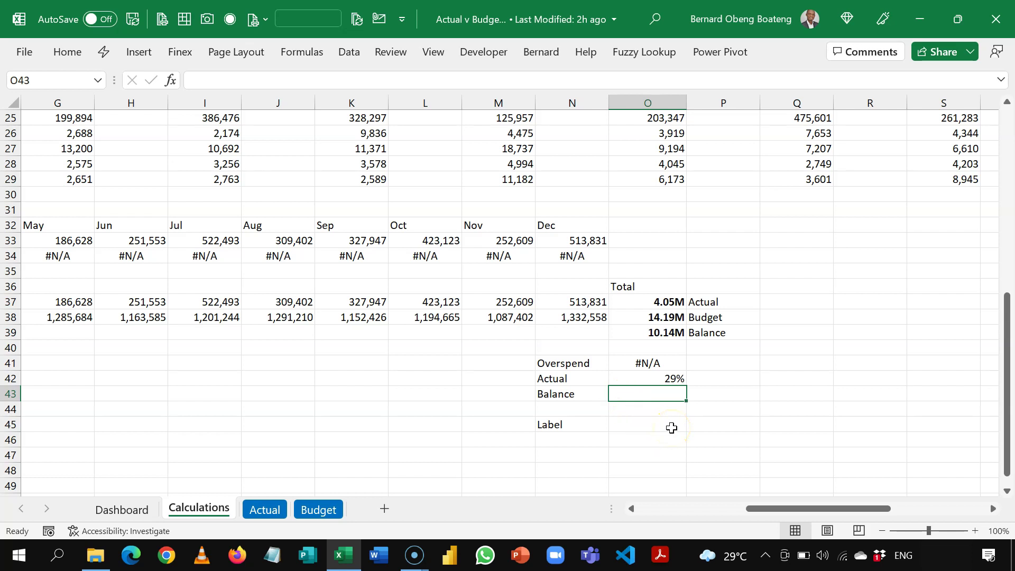
pyautogui.write('=1-')
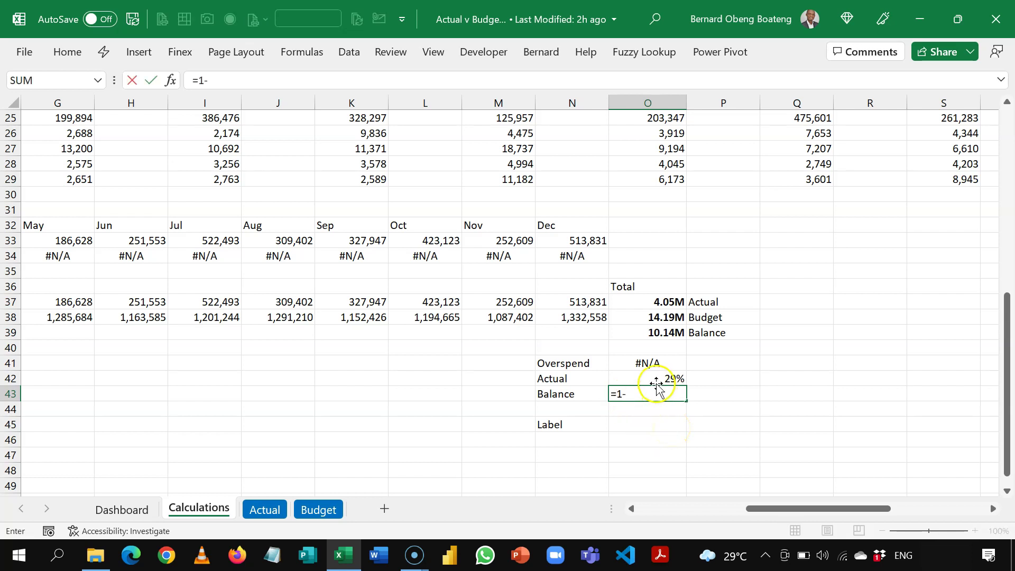
pyautogui.click(656, 378)
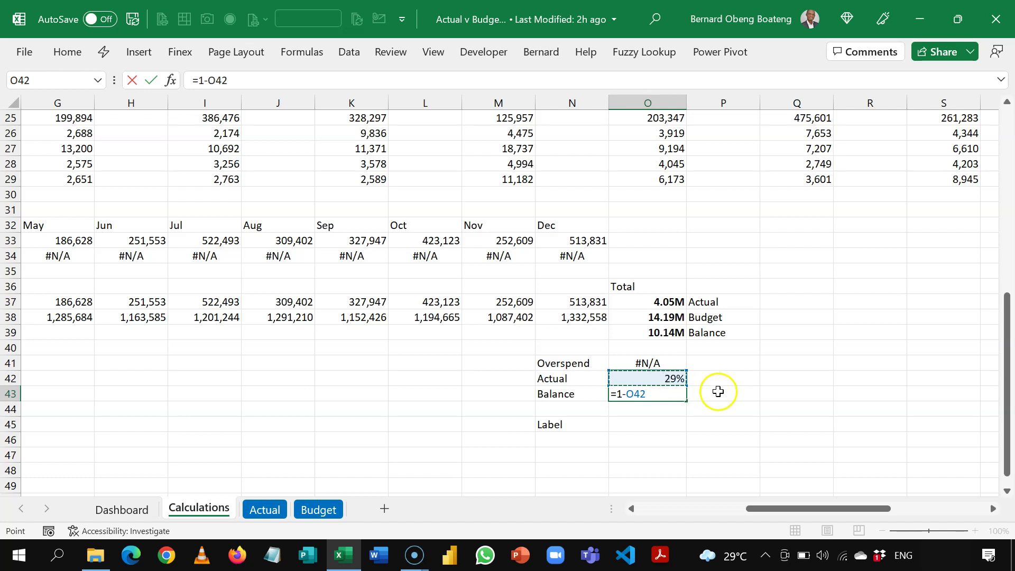
pyautogui.press('Escape')
pyautogui.click(667, 377)
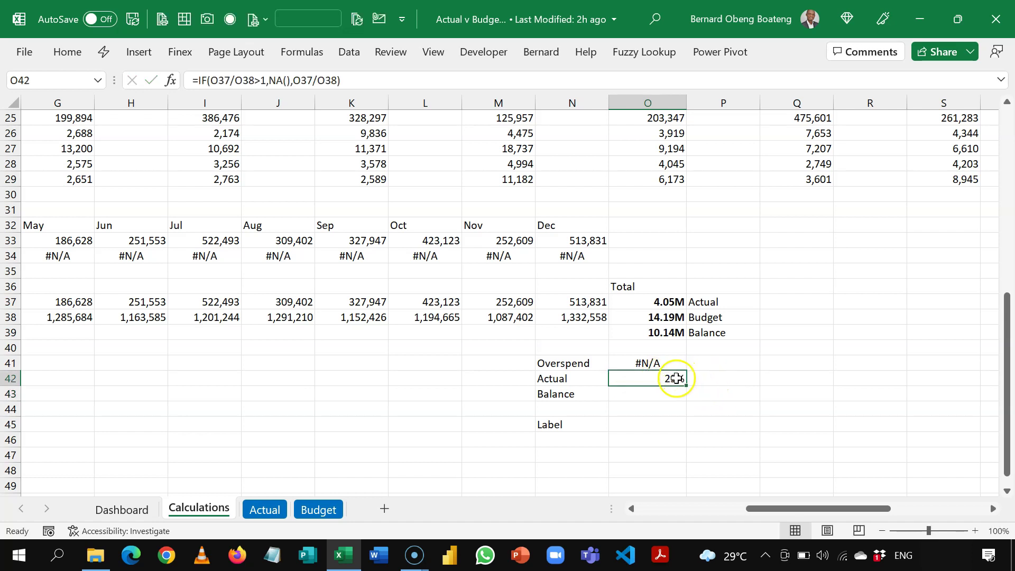
pyautogui.click(669, 398)
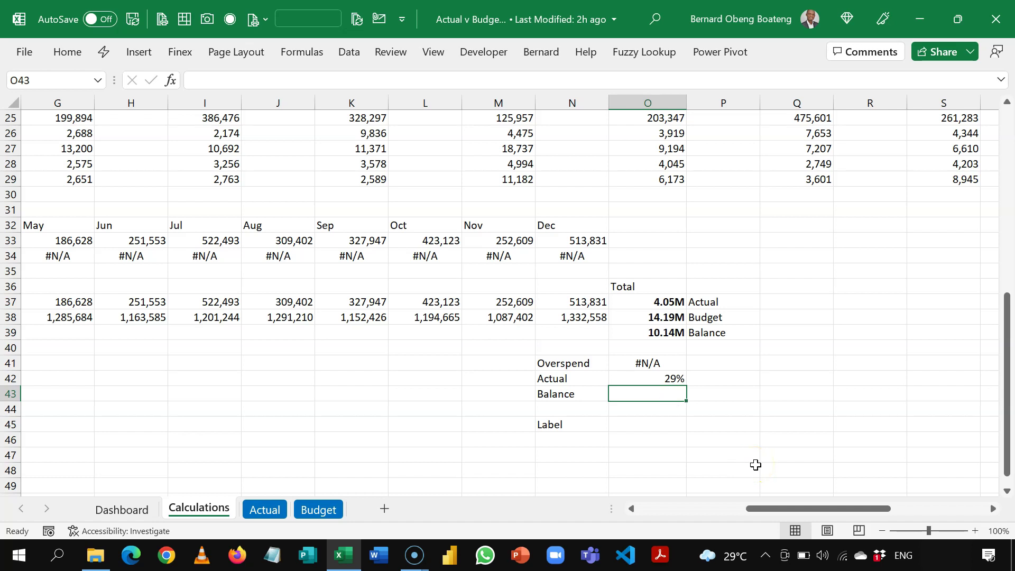
# - Enter =IFNA(O42,O41) in the Balance cell O43
pyautogui.write('=IFN')
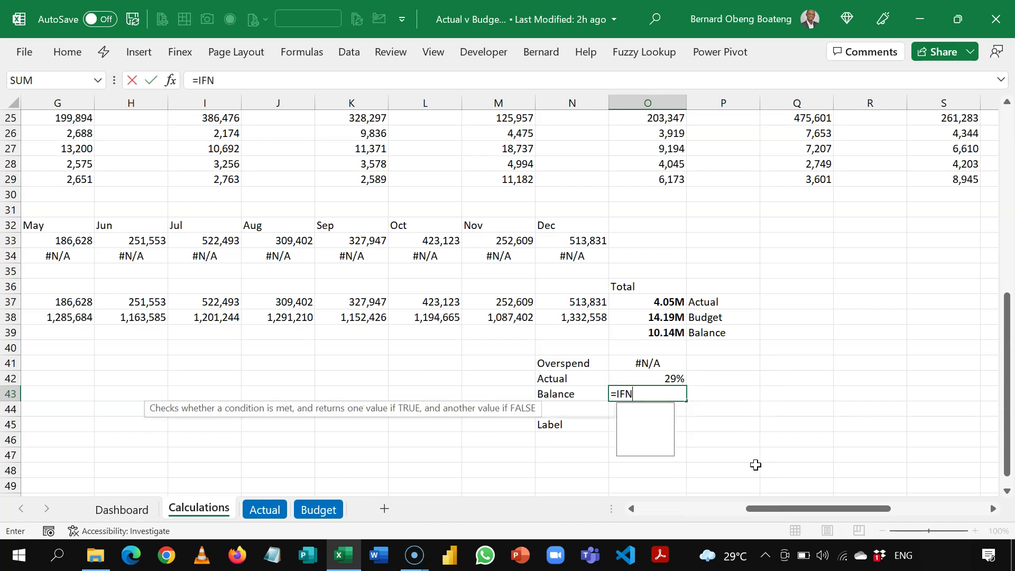
pyautogui.press('Tab')
pyautogui.click(685, 393)
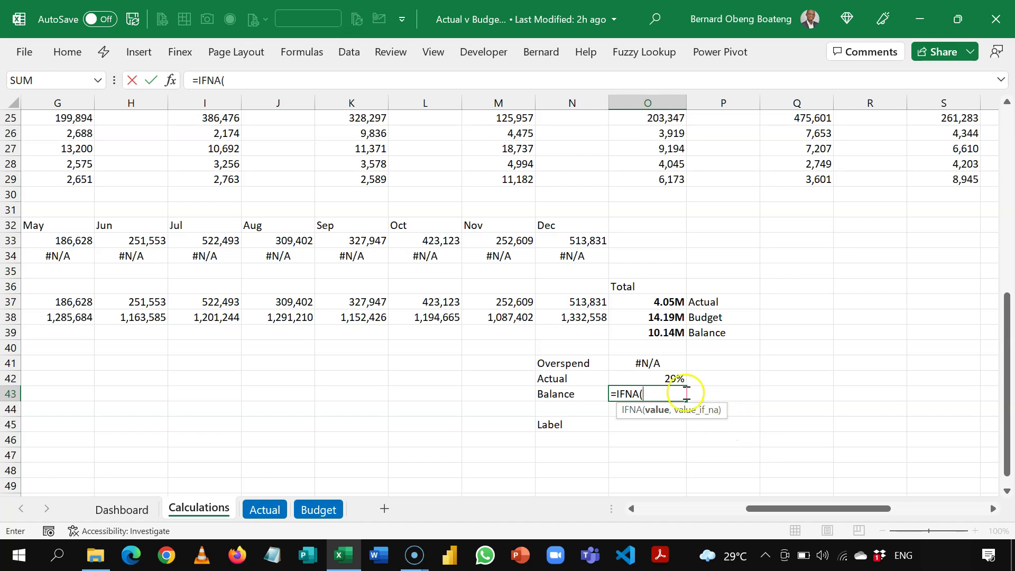
pyautogui.click(670, 381)
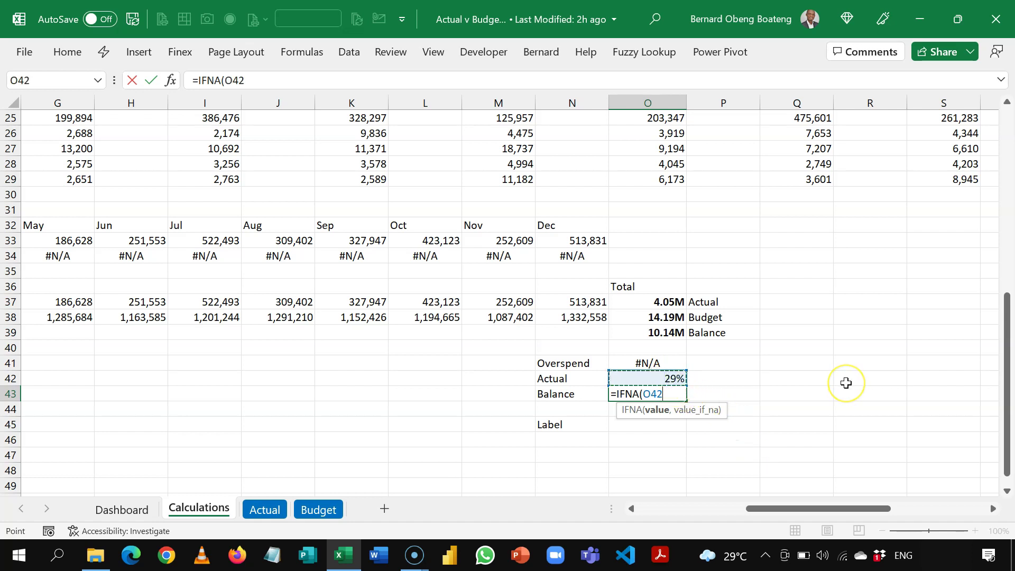
pyautogui.write(',')
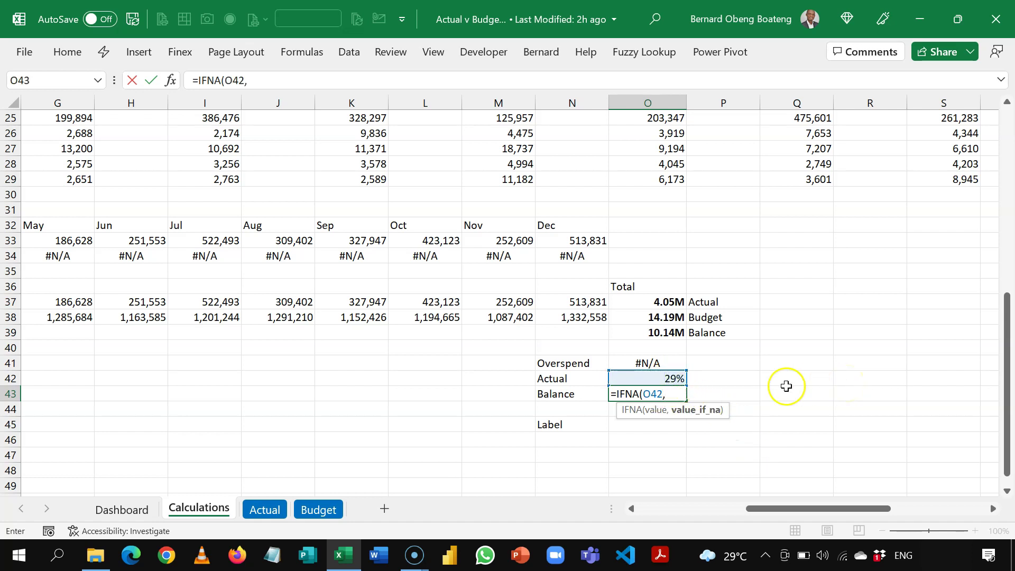
pyautogui.click(663, 364)
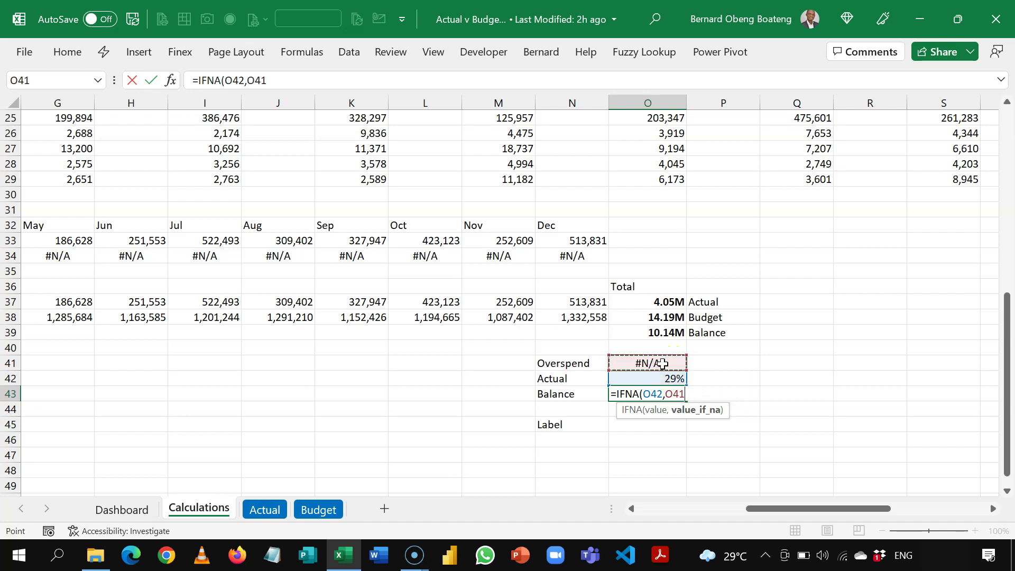
pyautogui.write(')')
pyautogui.press('Return')
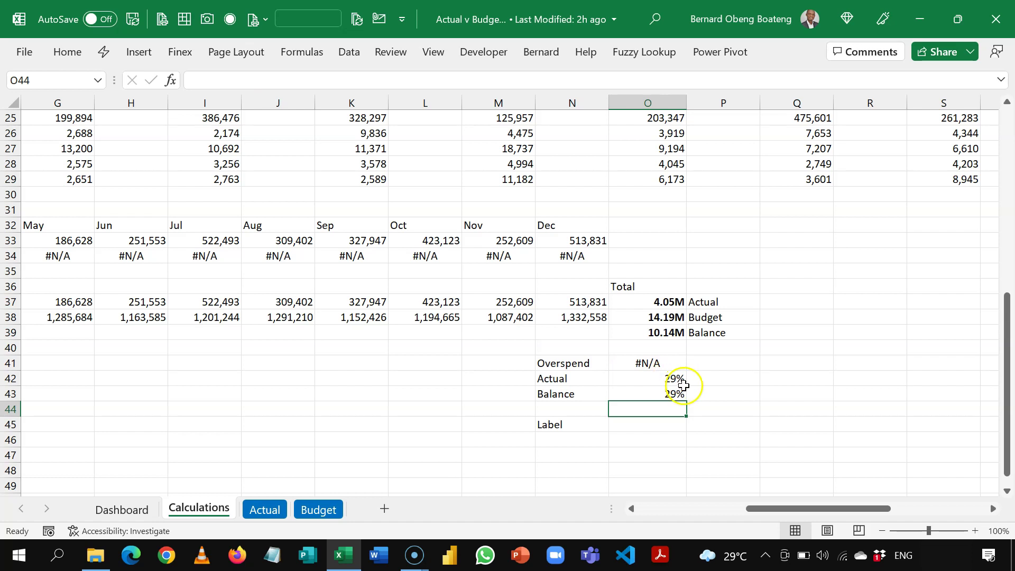
# - Revise O43 to =MAX(1-IFNA(O42,O41),0), showing 71%
pyautogui.doubleClick(670, 394)
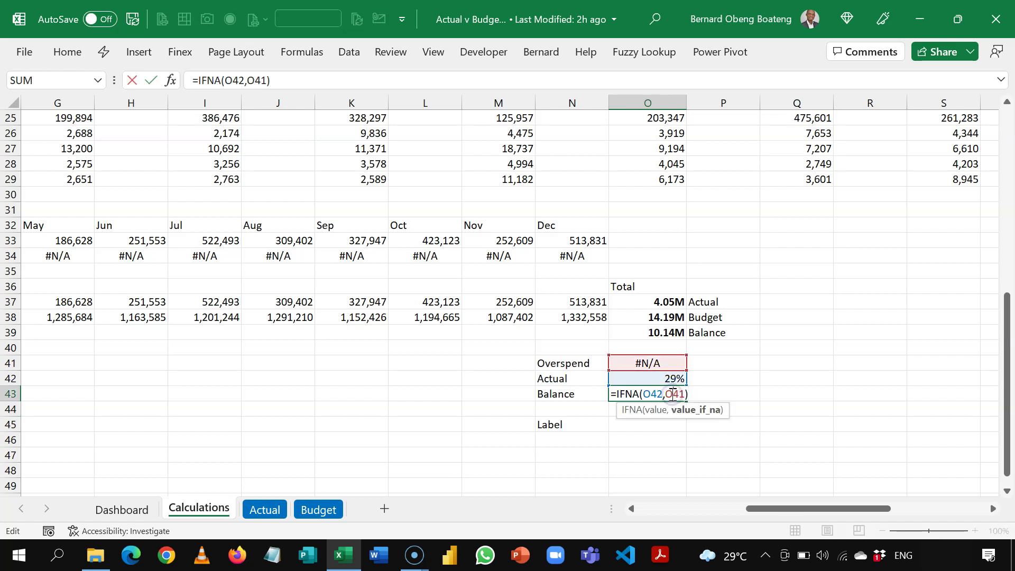
pyautogui.click(616, 394)
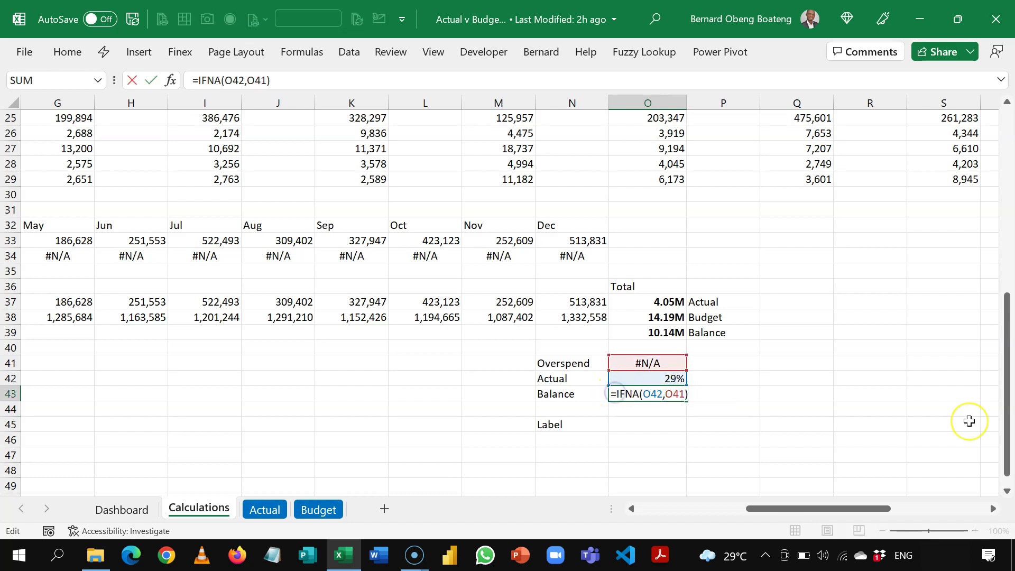
pyautogui.write('MAX(')
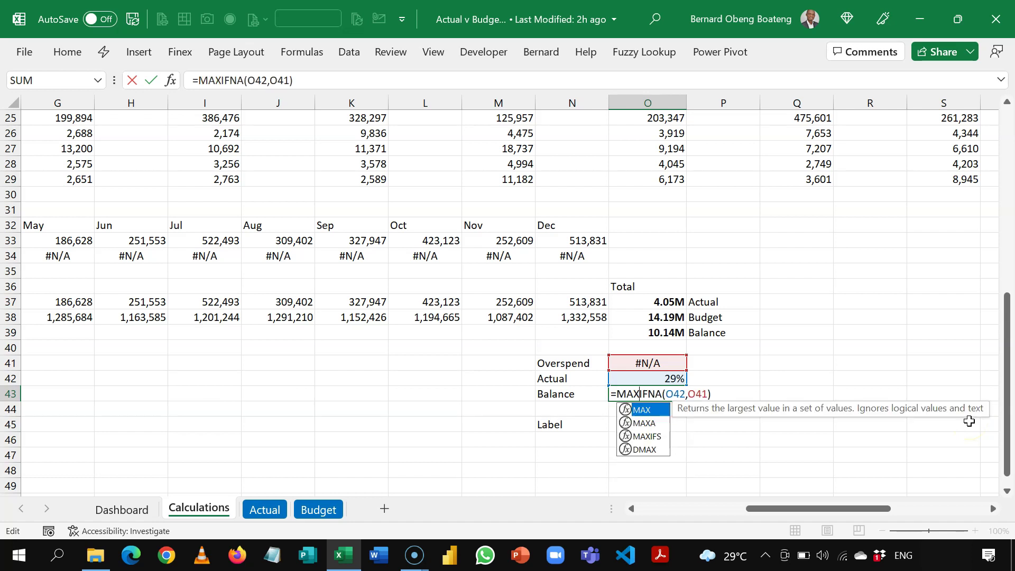
pyautogui.write('1-')
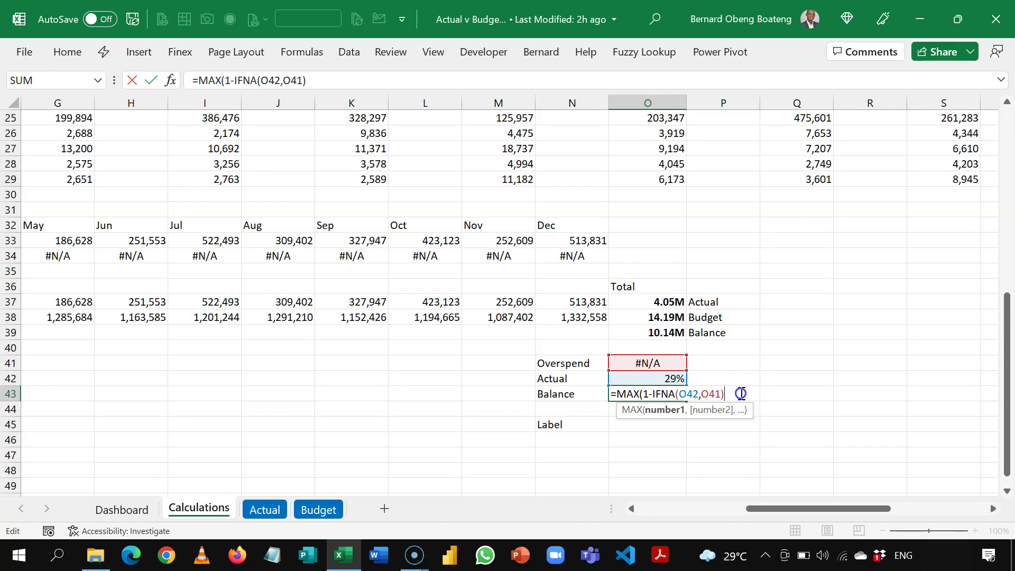
pyautogui.write(',')
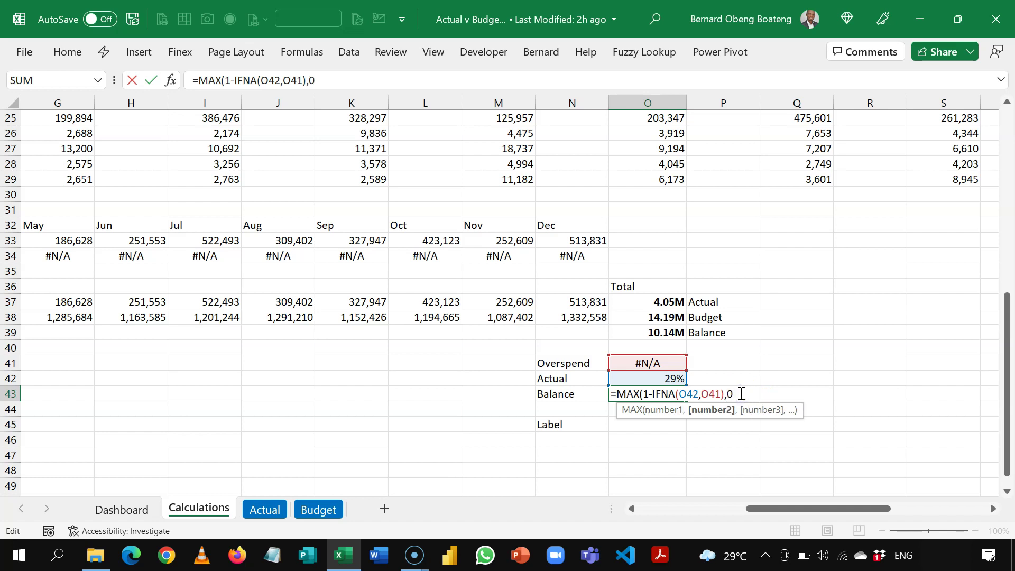
pyautogui.write('0)')
pyautogui.press('Return')
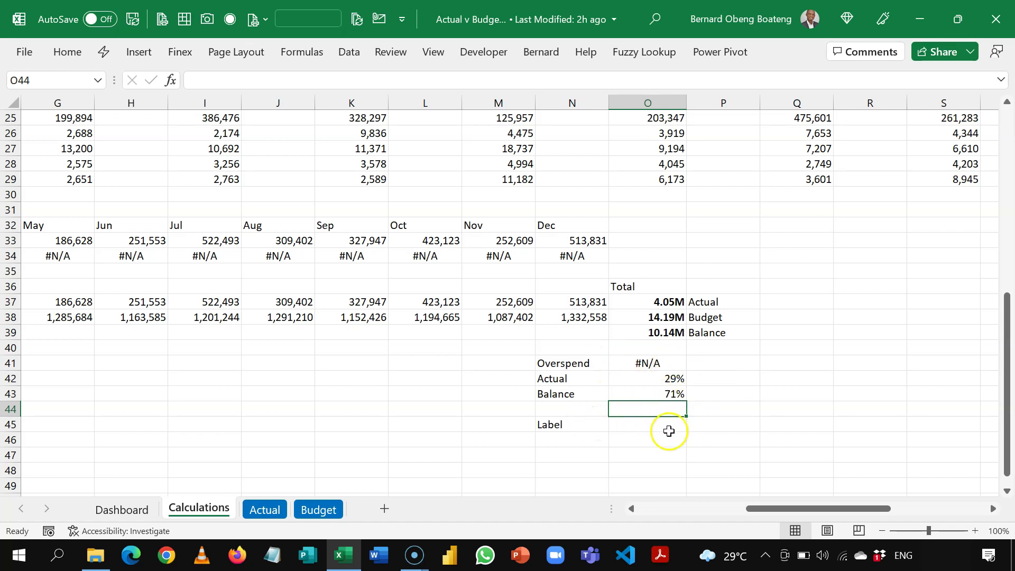
# - Enter =IFNA(O42,O41) in the Label cell O45, showing 29%
pyautogui.click(643, 431)
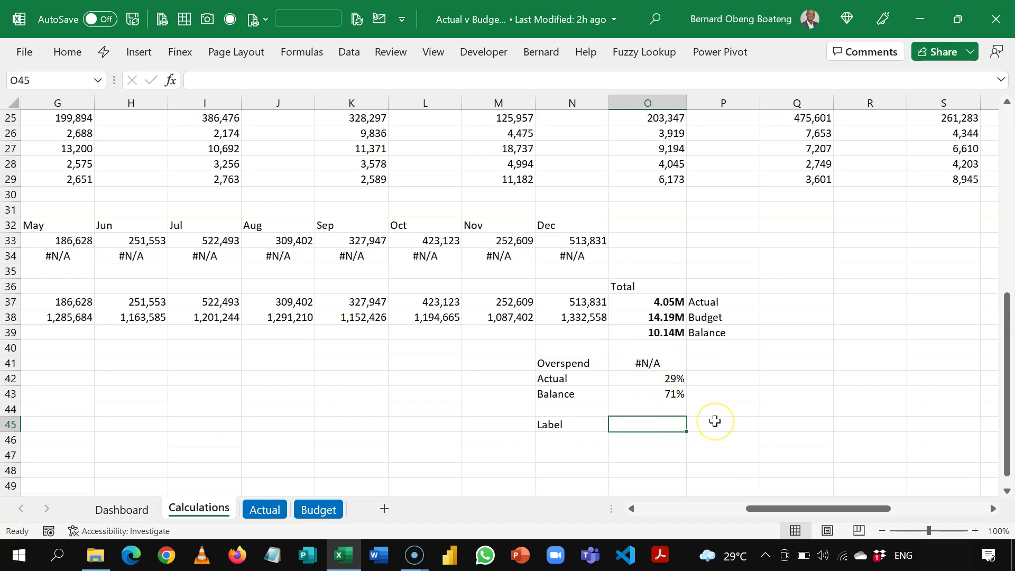
pyautogui.write('=IFN')
pyautogui.press('Tab')
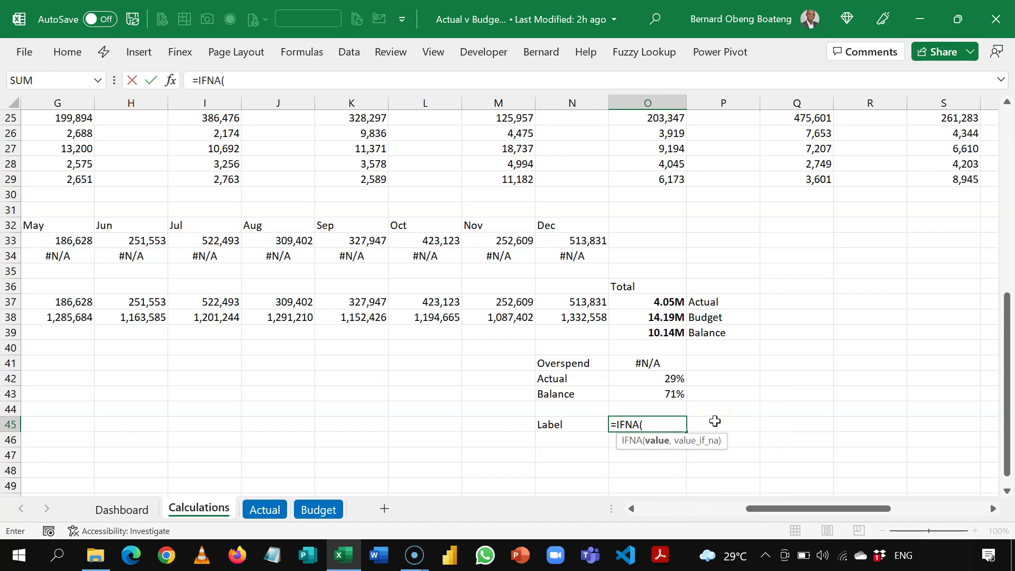
pyautogui.click(667, 379)
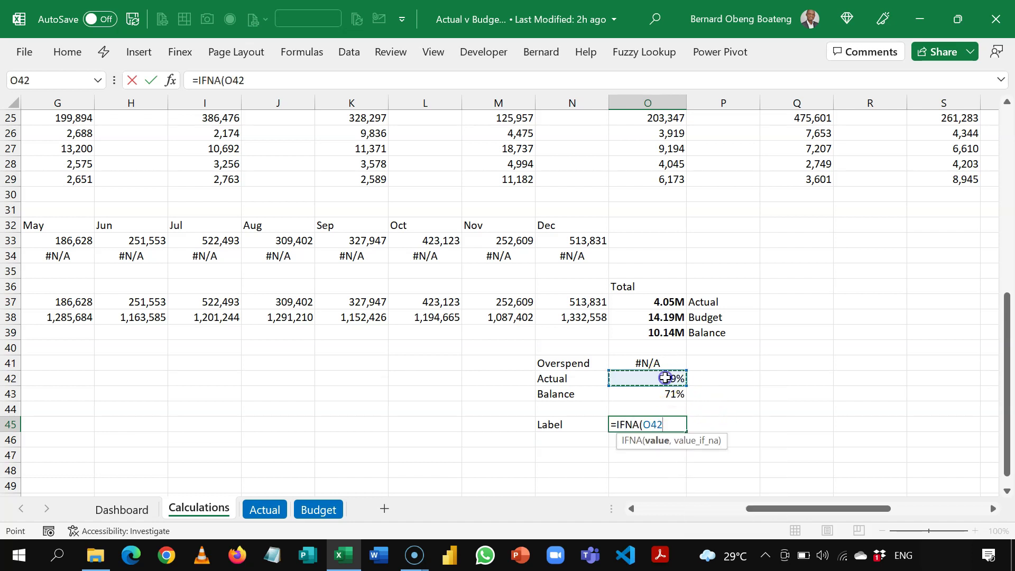
pyautogui.write(',')
pyautogui.click(663, 362)
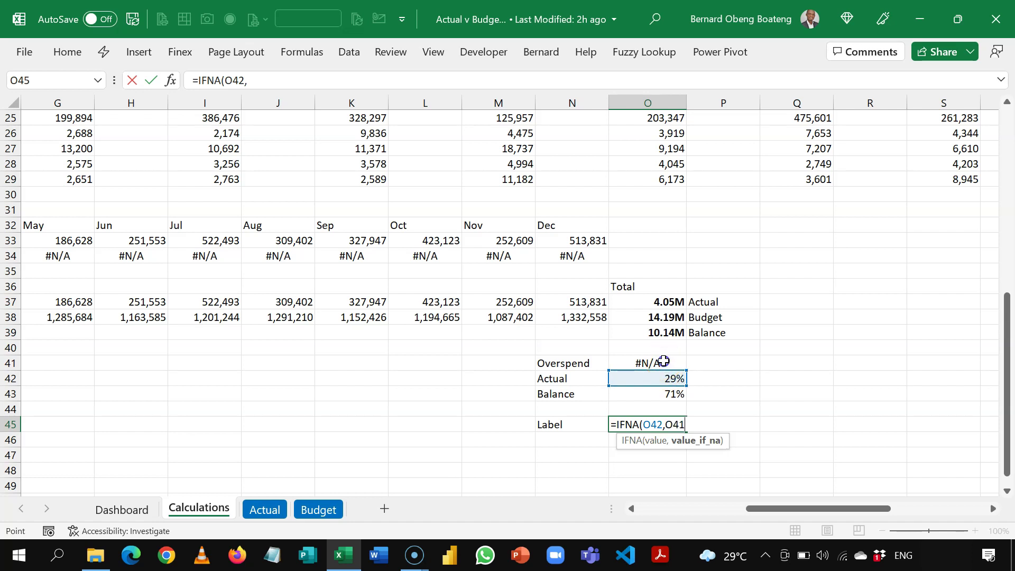
pyautogui.write(')')
pyautogui.press('Return')
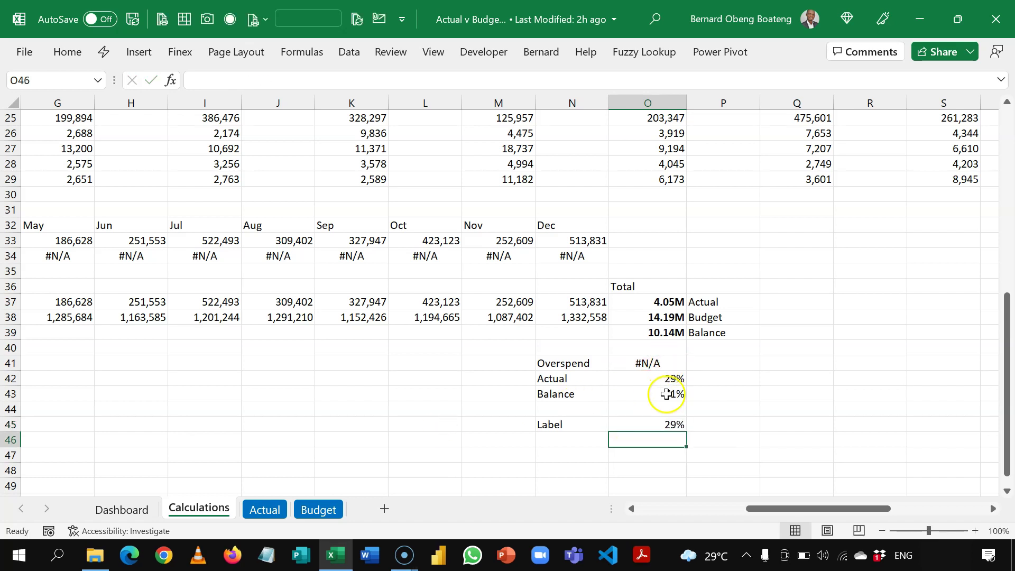
# - Insert a doughnut chart from N41:O43 and move it left of the summary table
pyautogui.moveTo(578, 360); pyautogui.dragTo(658, 393)
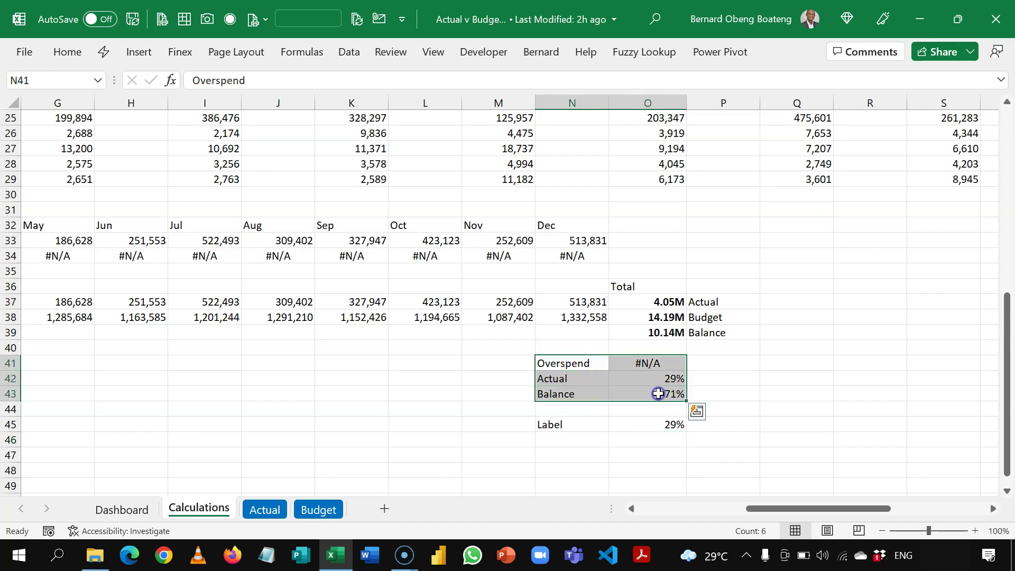
pyautogui.click(139, 51)
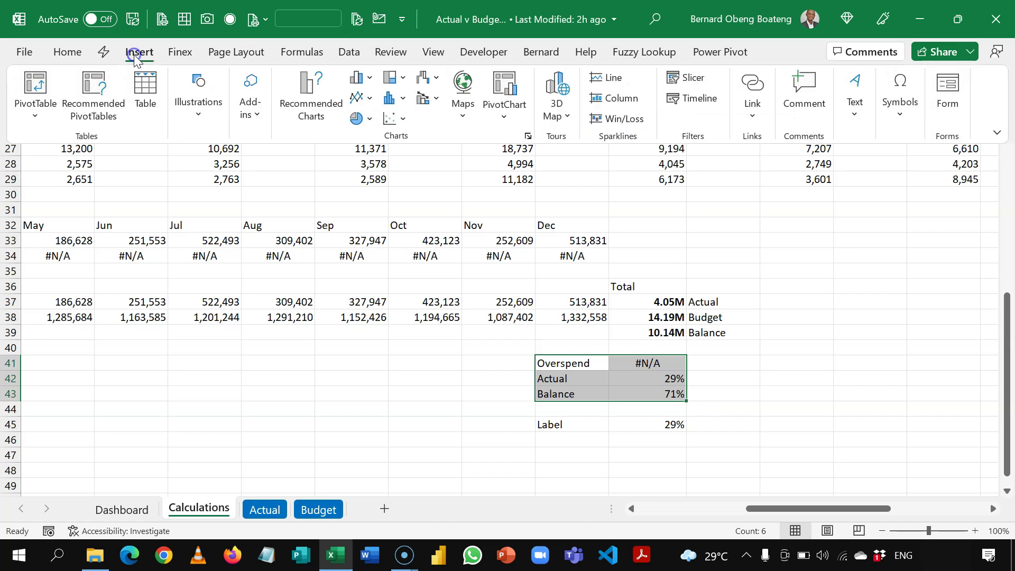
pyautogui.click(359, 118)
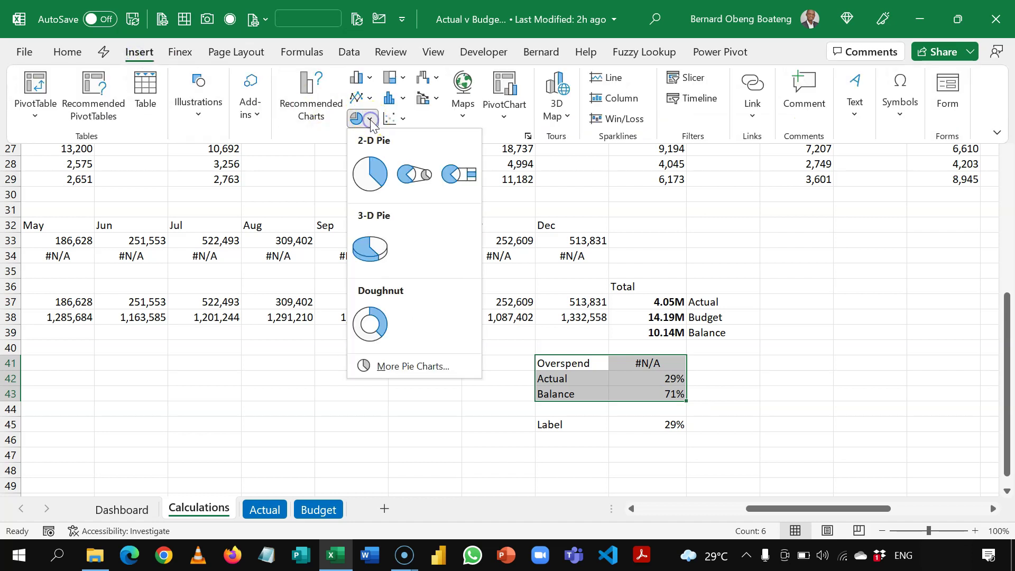
pyautogui.click(370, 323)
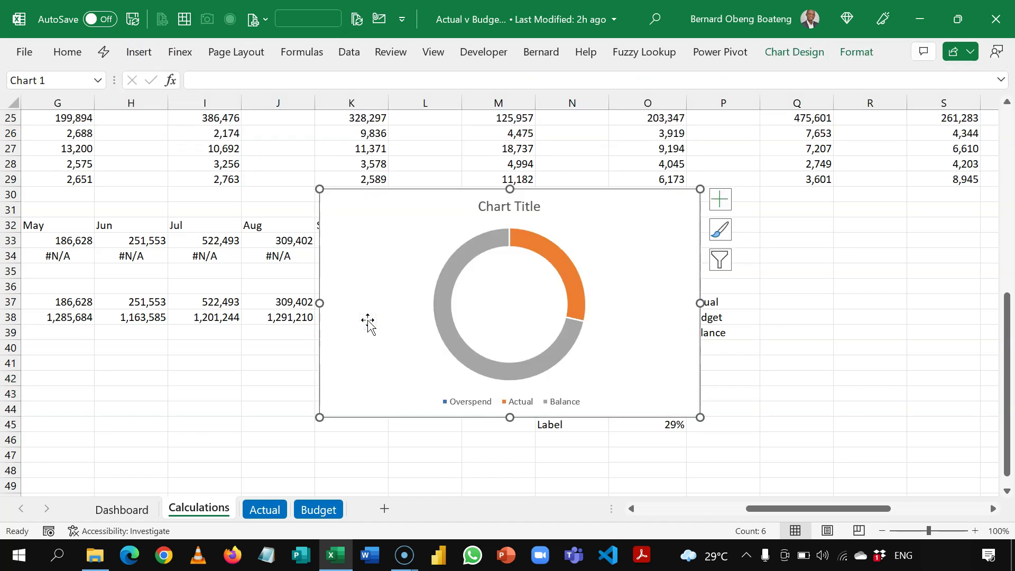
pyautogui.moveTo(606, 208); pyautogui.dragTo(412, 237)
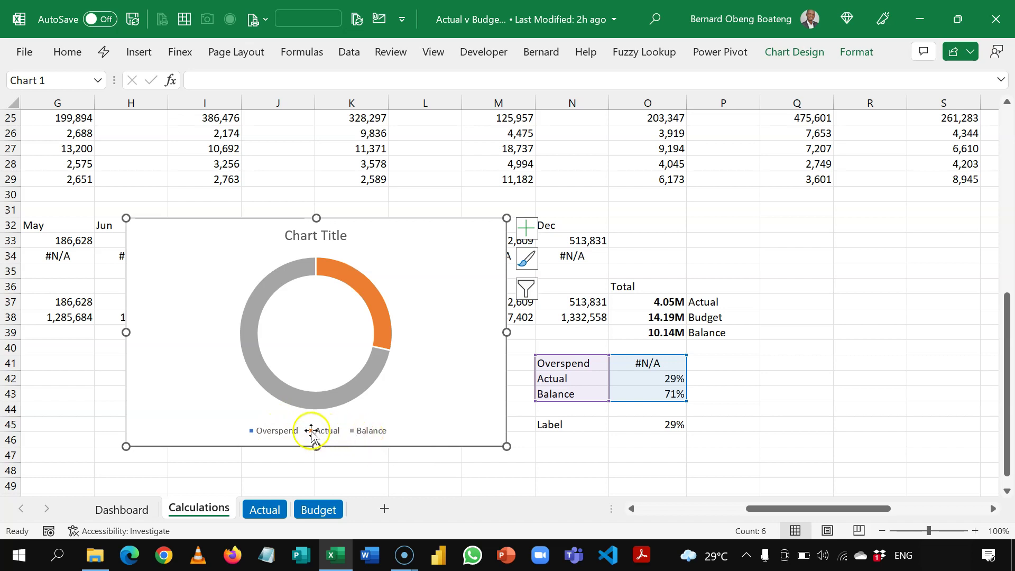
pyautogui.click(280, 432)
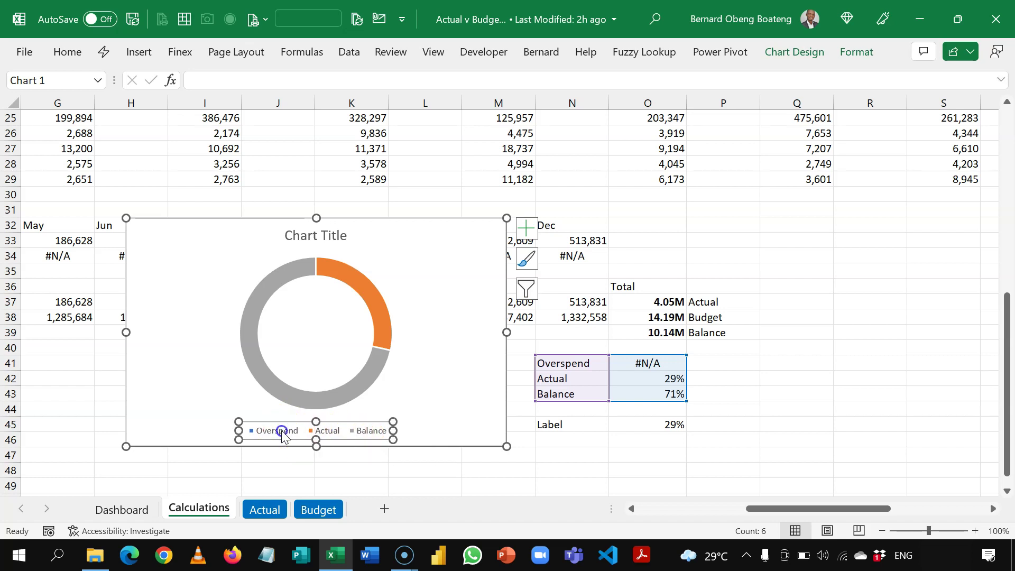
pyautogui.click(282, 434)
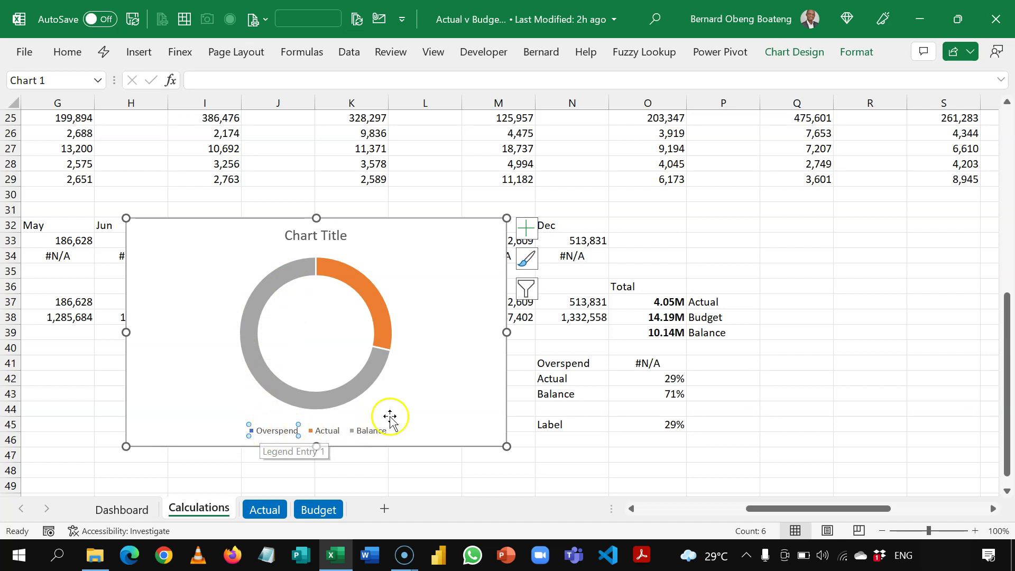
# - Give the Overspend legend entry a red fill
pyautogui.hotkey('ctrl', '1')
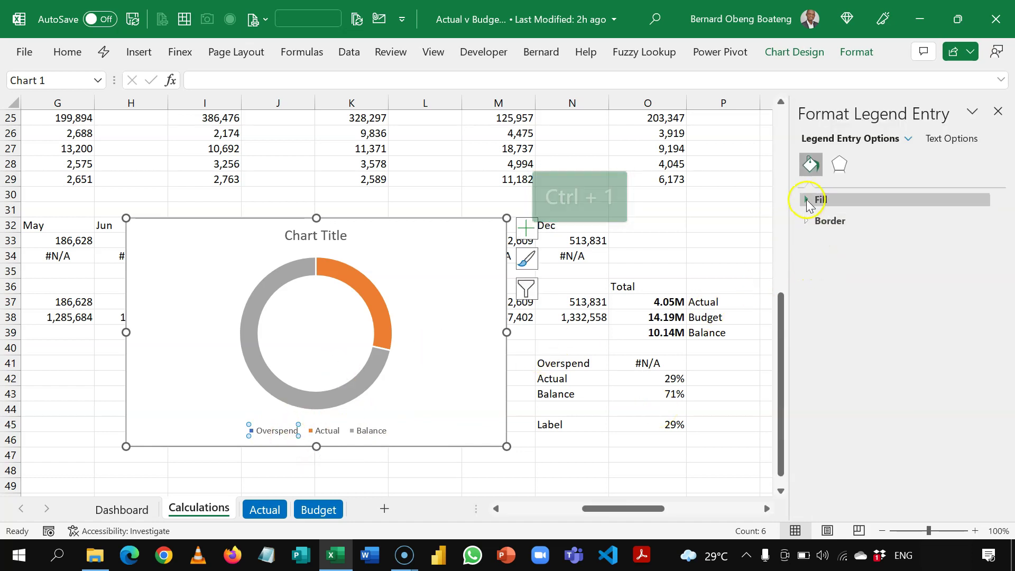
pyautogui.click(810, 200)
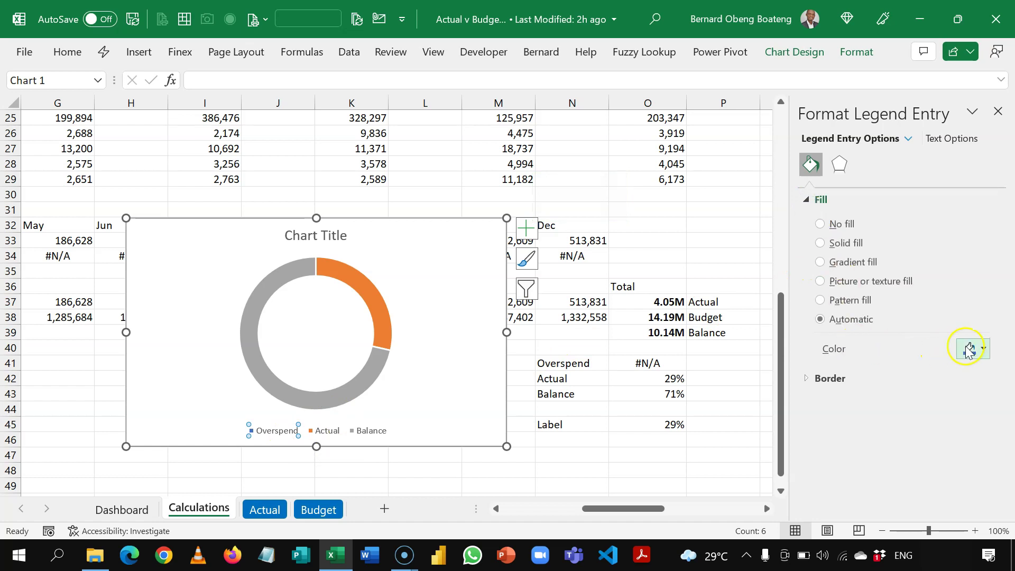
pyautogui.click(983, 348)
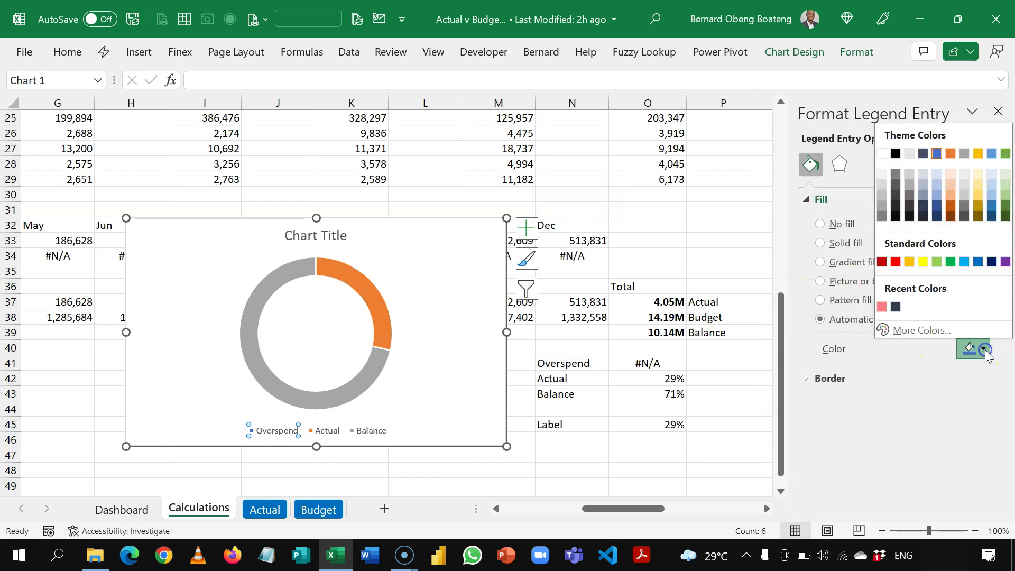
pyautogui.click(896, 262)
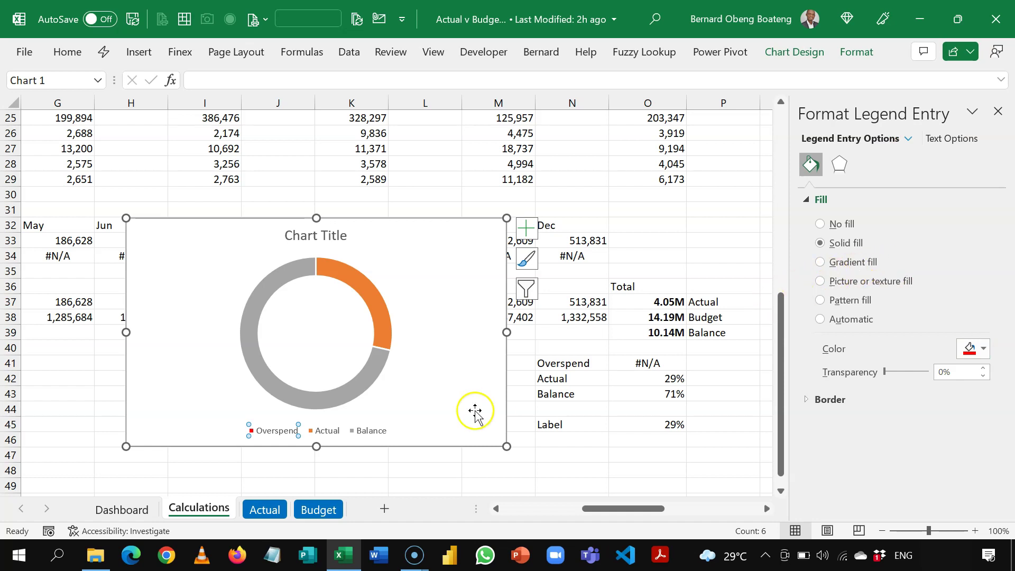
# - Fill the Actual slice solid blue and the Balance slice very light grey
pyautogui.click(323, 430)
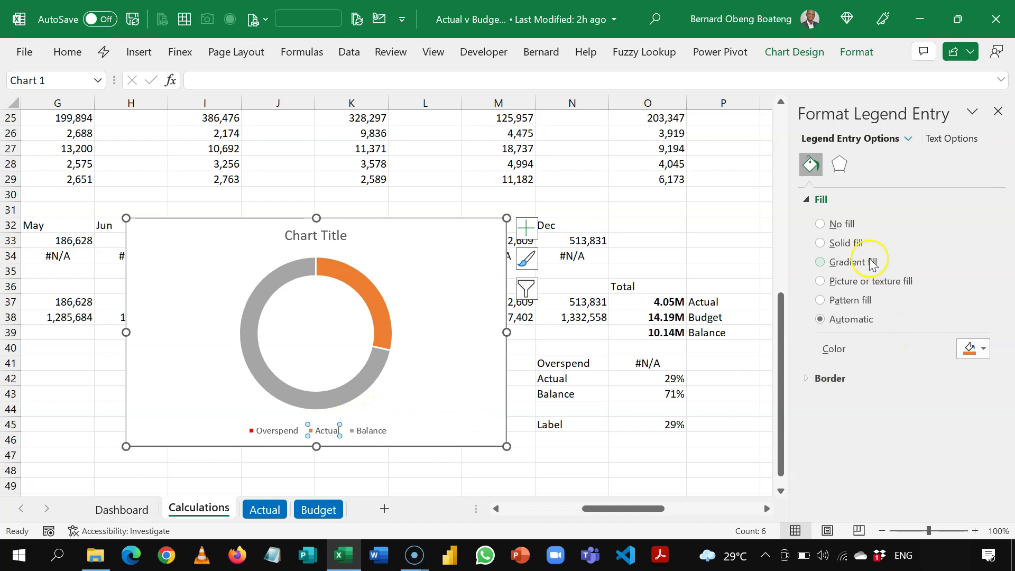
pyautogui.click(860, 244)
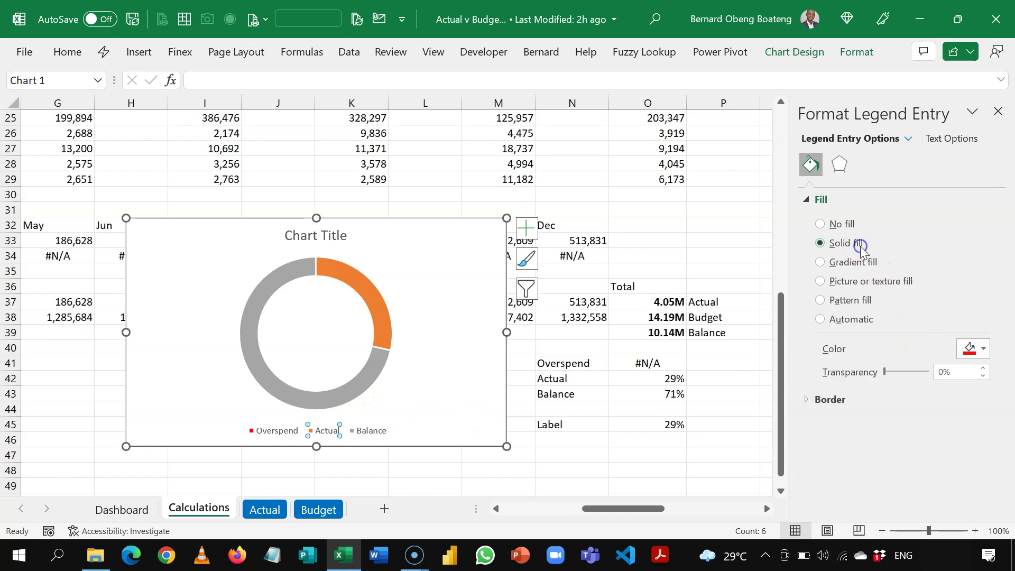
pyautogui.click(982, 349)
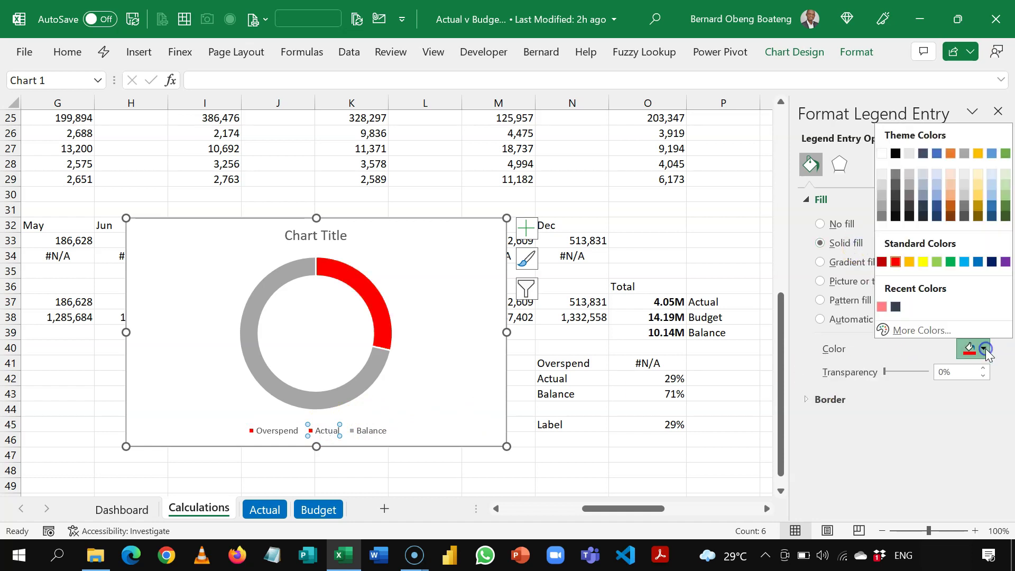
pyautogui.click(978, 262)
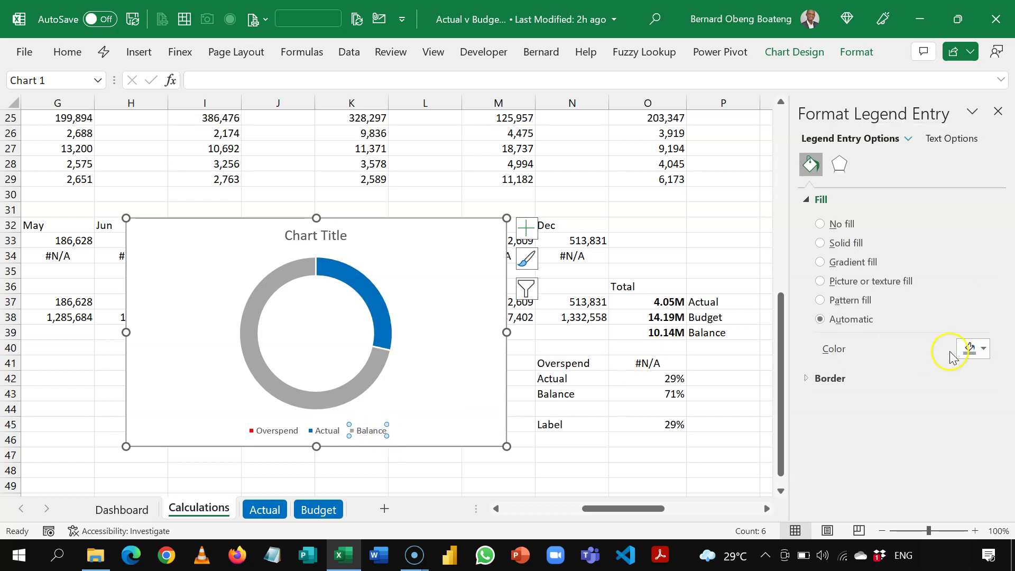
pyautogui.click(984, 350)
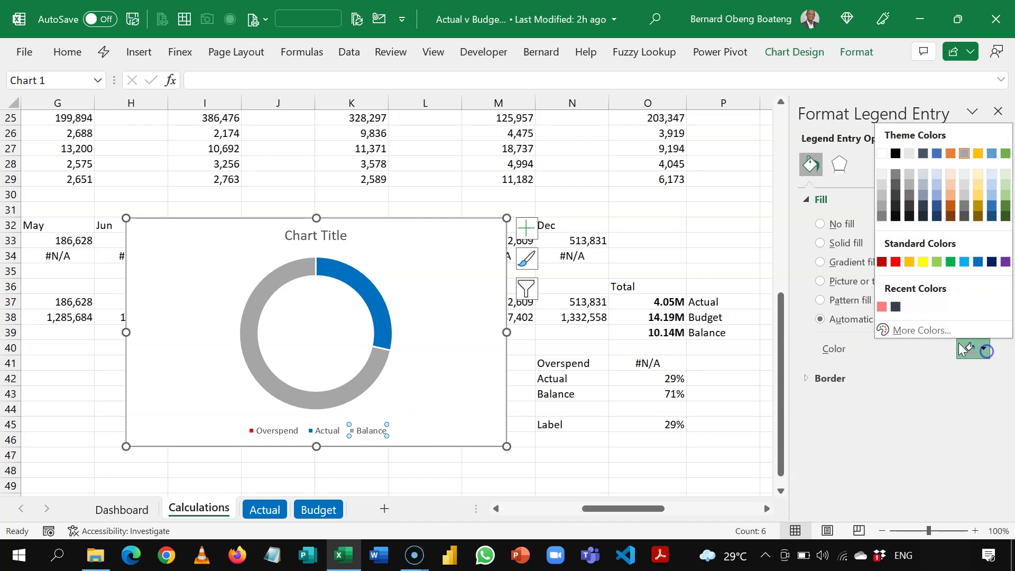
pyautogui.click(881, 176)
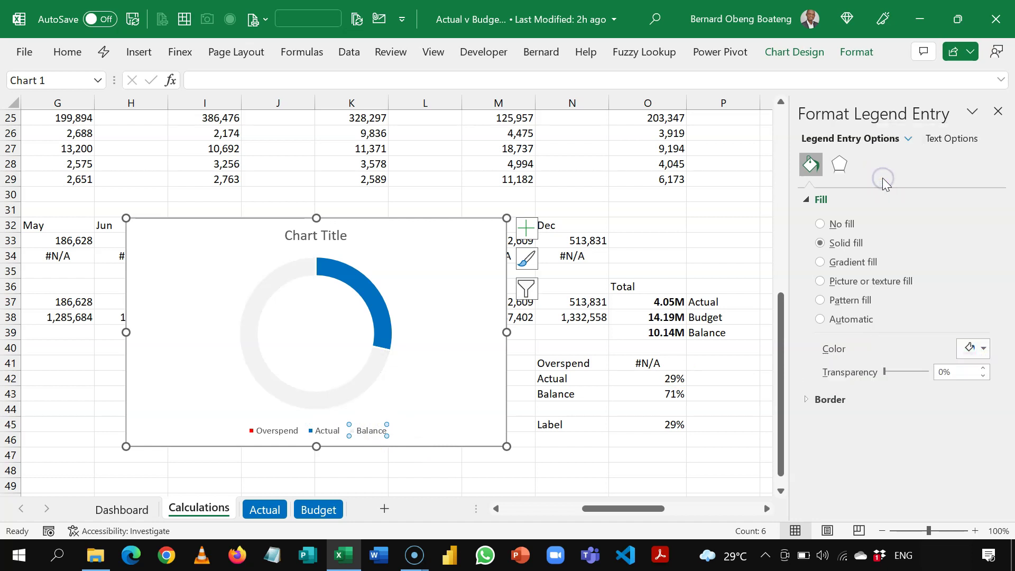
# - Move the doughnut chart from Calculations to the Dashboard at cell Q8
pyautogui.click(998, 111)
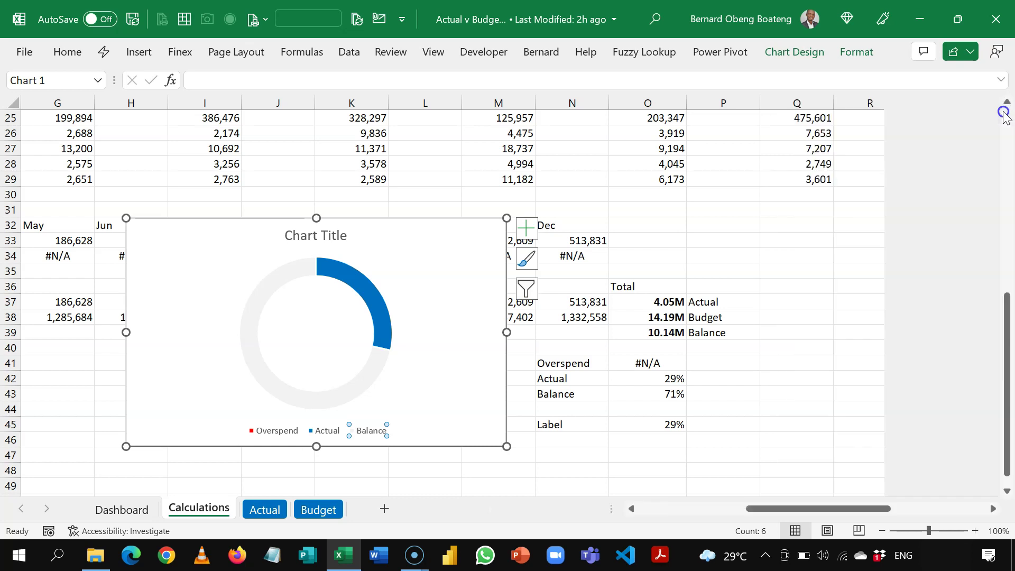
pyautogui.click(475, 234)
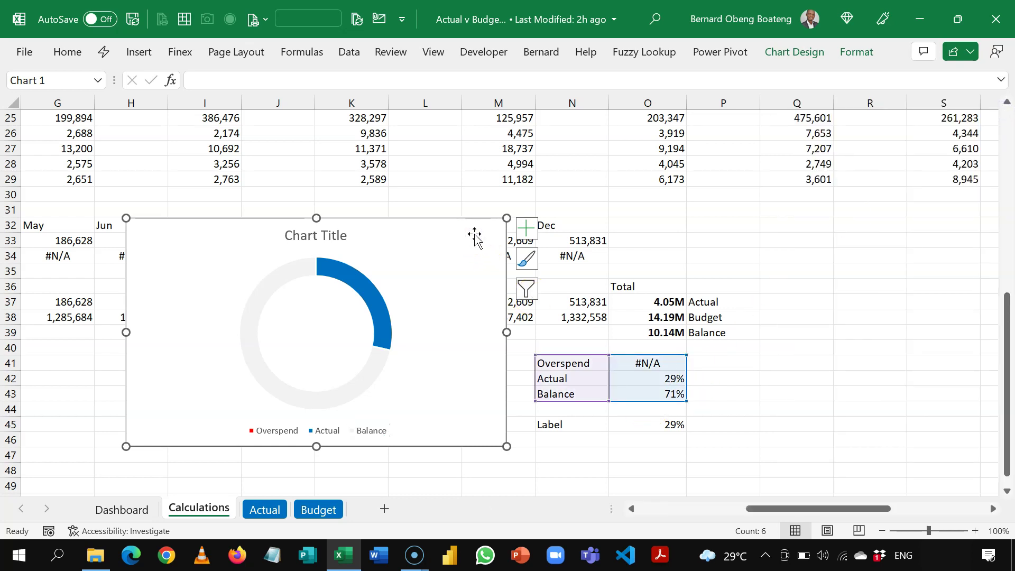
pyautogui.press('Delete')
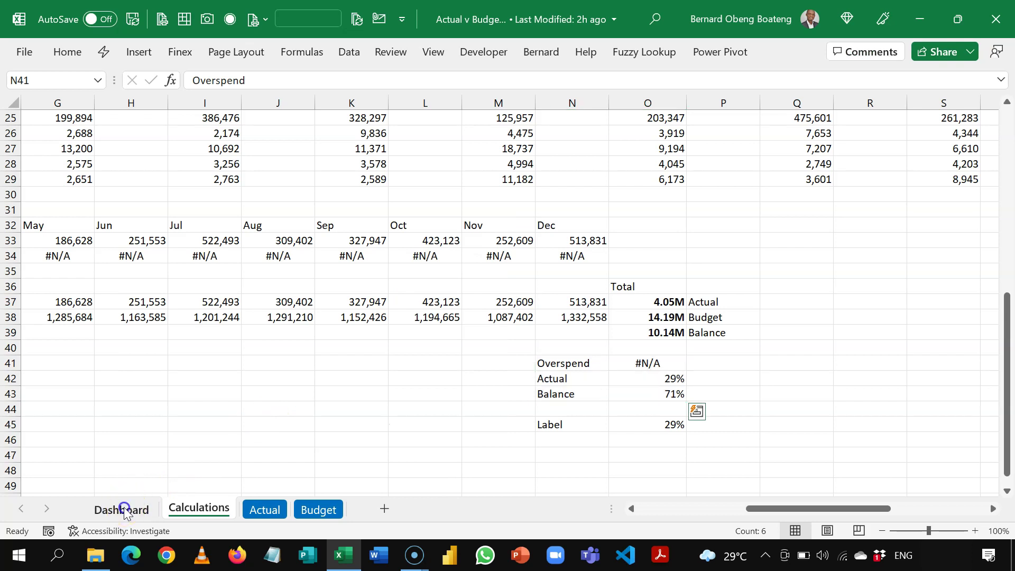
pyautogui.click(123, 510)
pyautogui.click(788, 208)
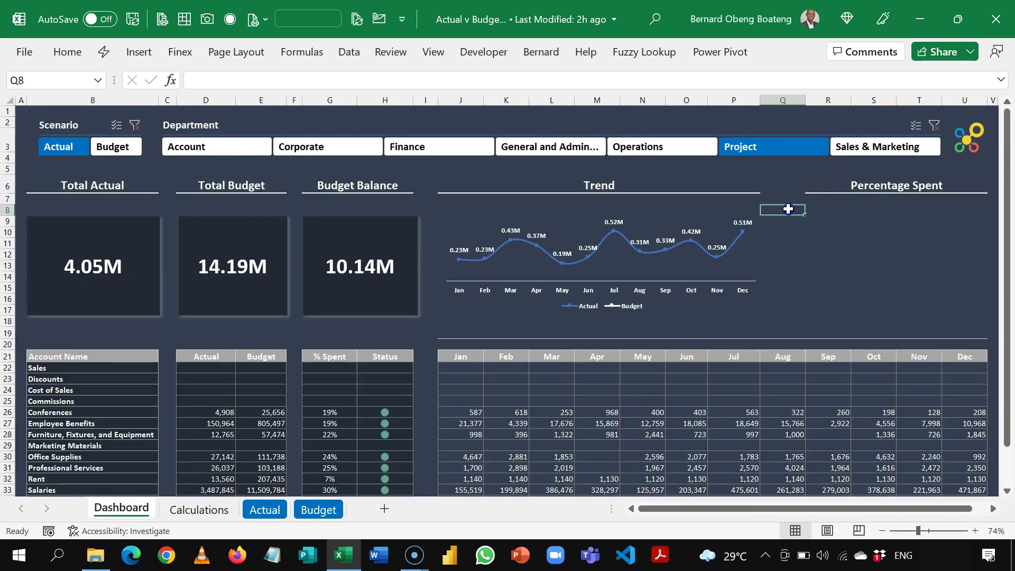
pyautogui.hotkey('ctrl', 'v')
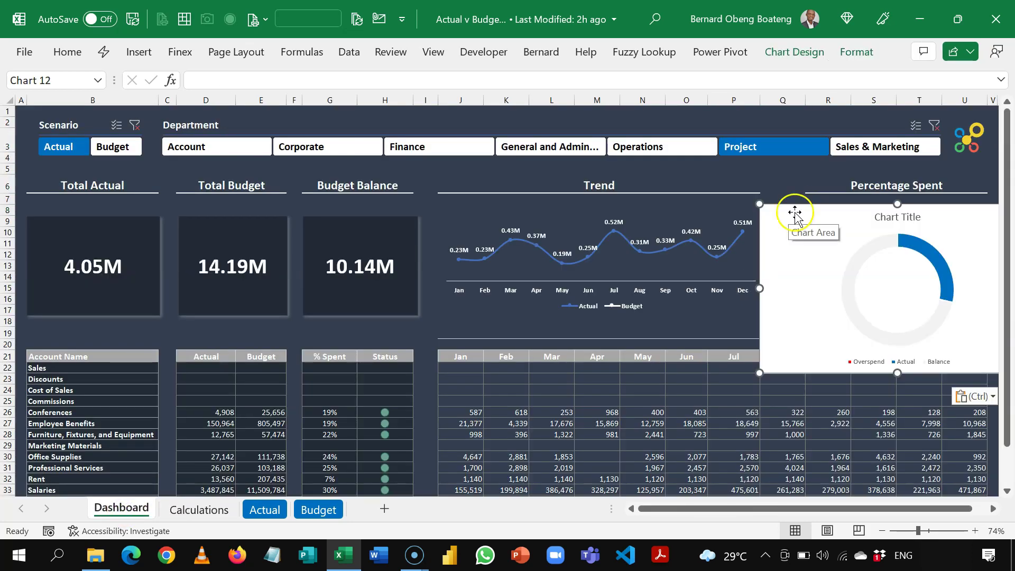
# - Remove the chart's title and legend and resize it under Percentage Spent
pyautogui.press('Delete')
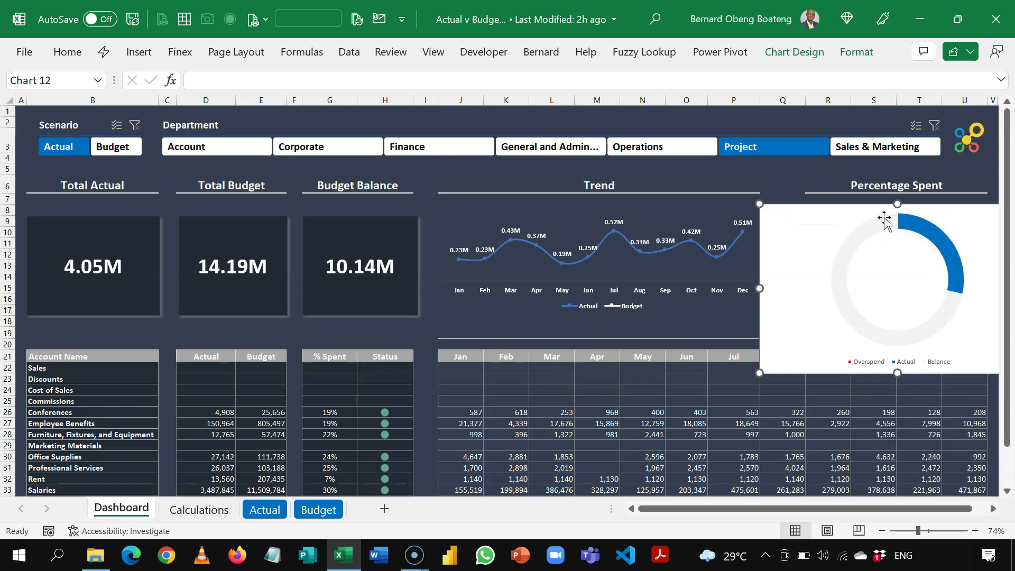
pyautogui.click(868, 367)
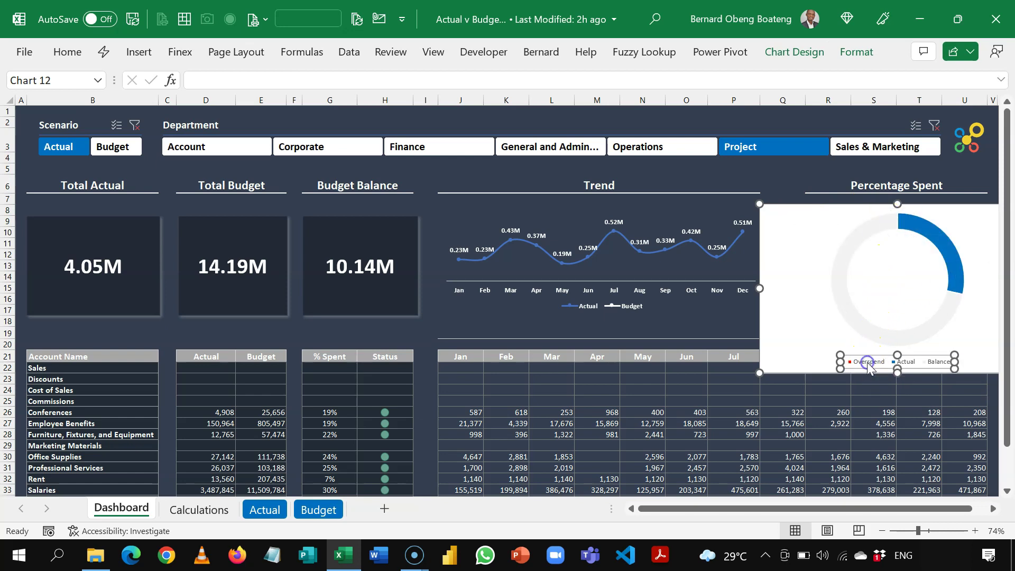
pyautogui.press('Delete')
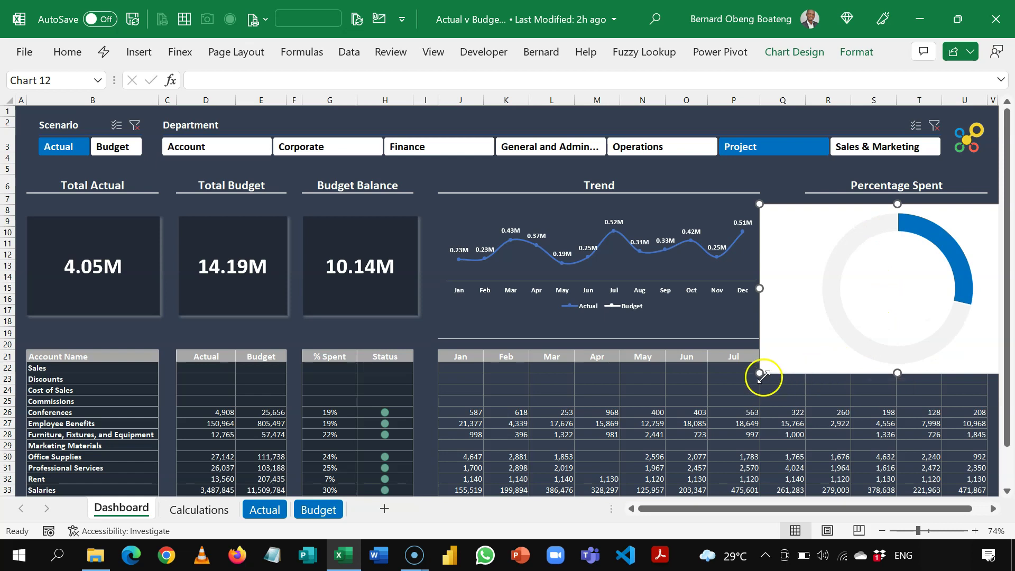
pyautogui.moveTo(759, 373); pyautogui.dragTo(793, 321)
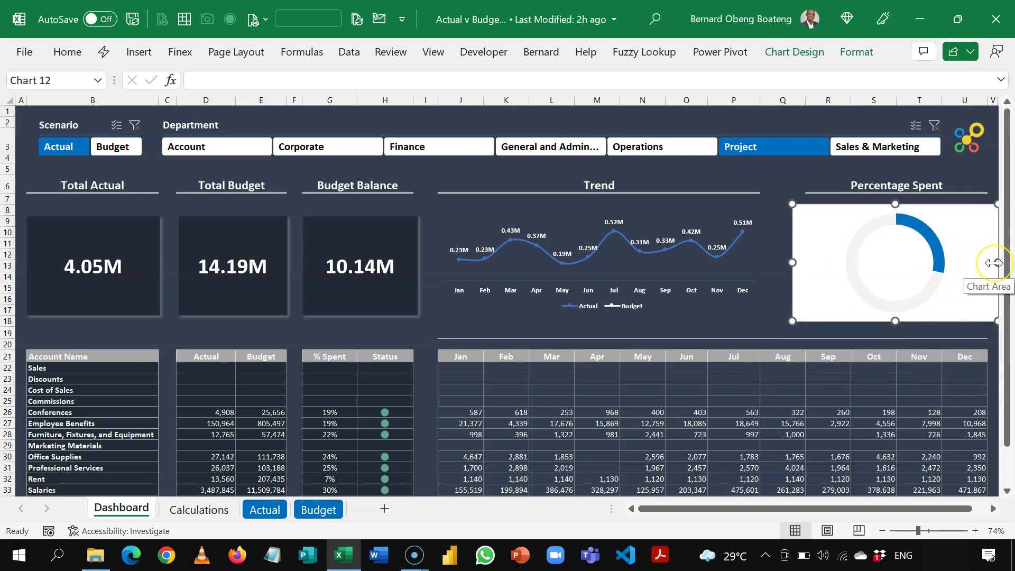
pyautogui.moveTo(994, 263); pyautogui.dragTo(982, 264)
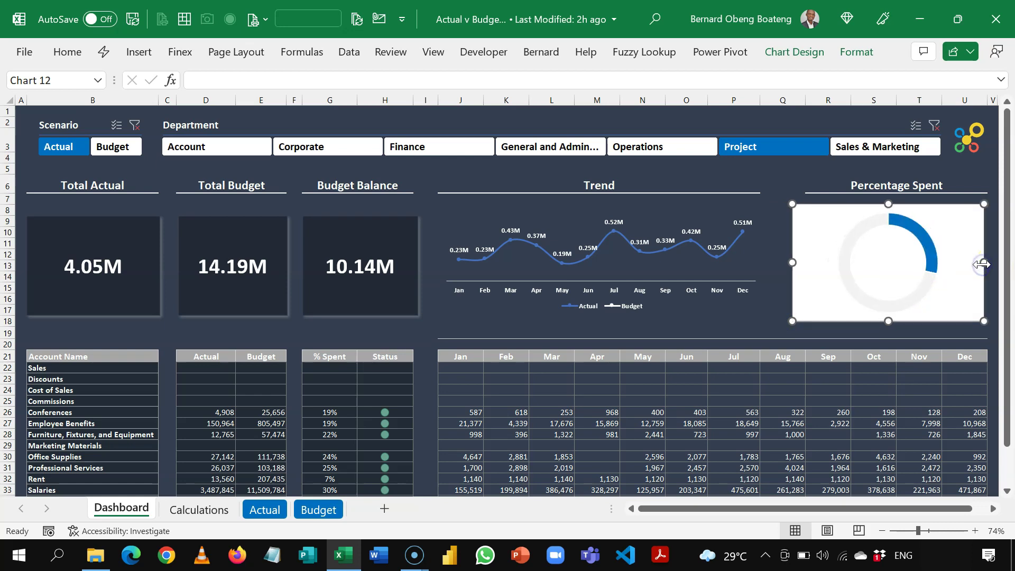
# - Make the doughnut chart's background transparent
pyautogui.click(858, 52)
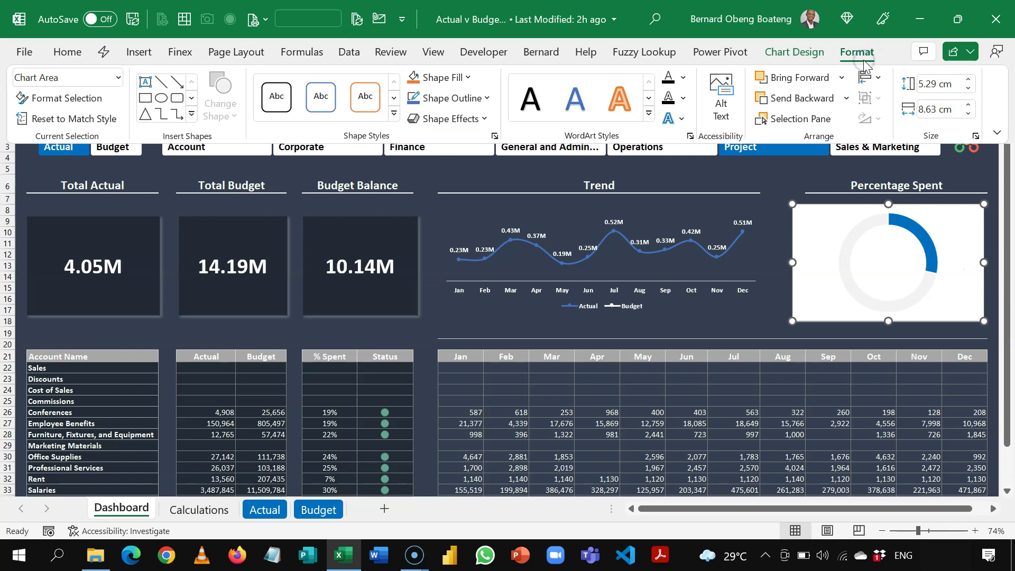
pyautogui.click(469, 77)
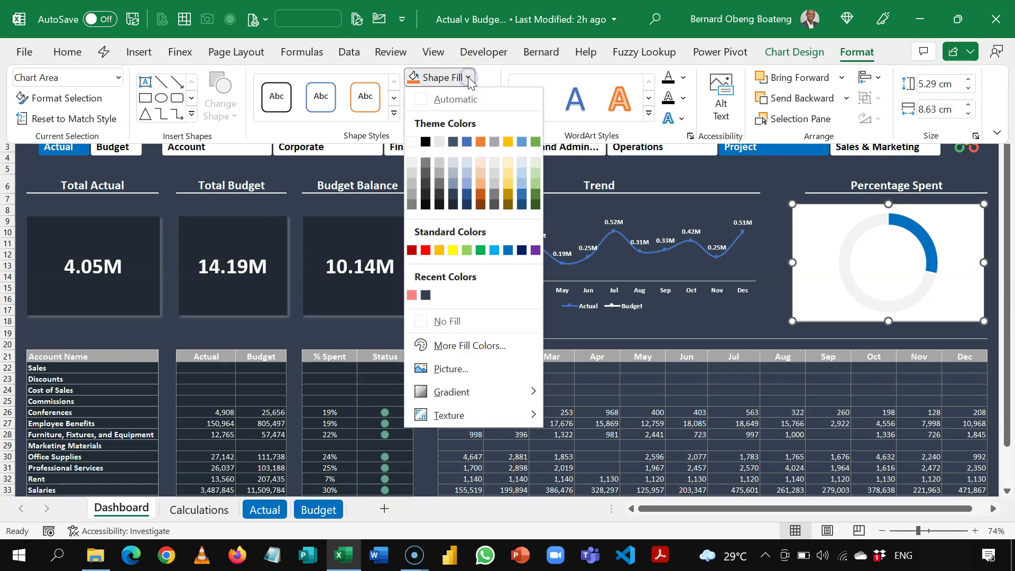
pyautogui.click(453, 320)
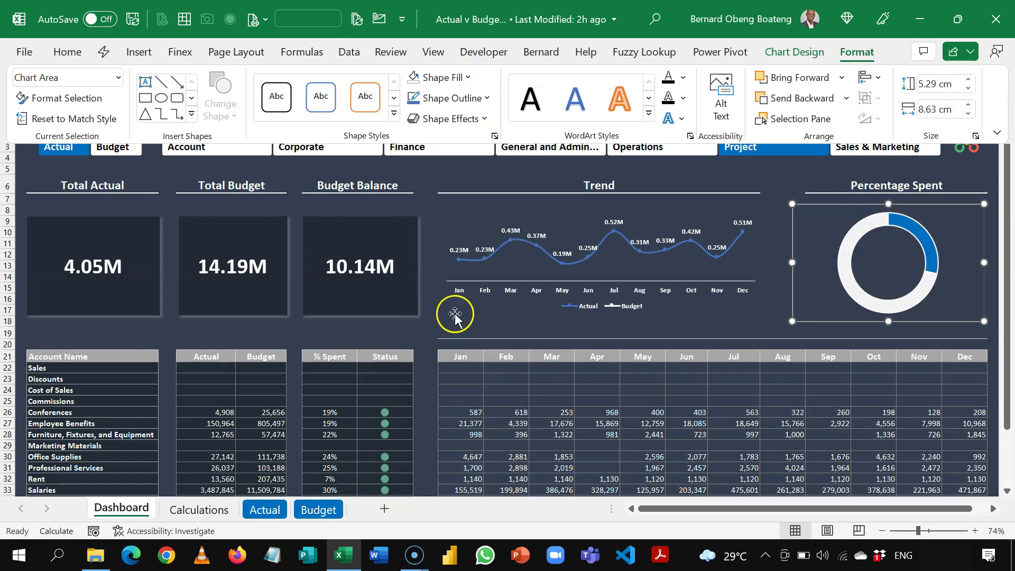
pyautogui.click(848, 280)
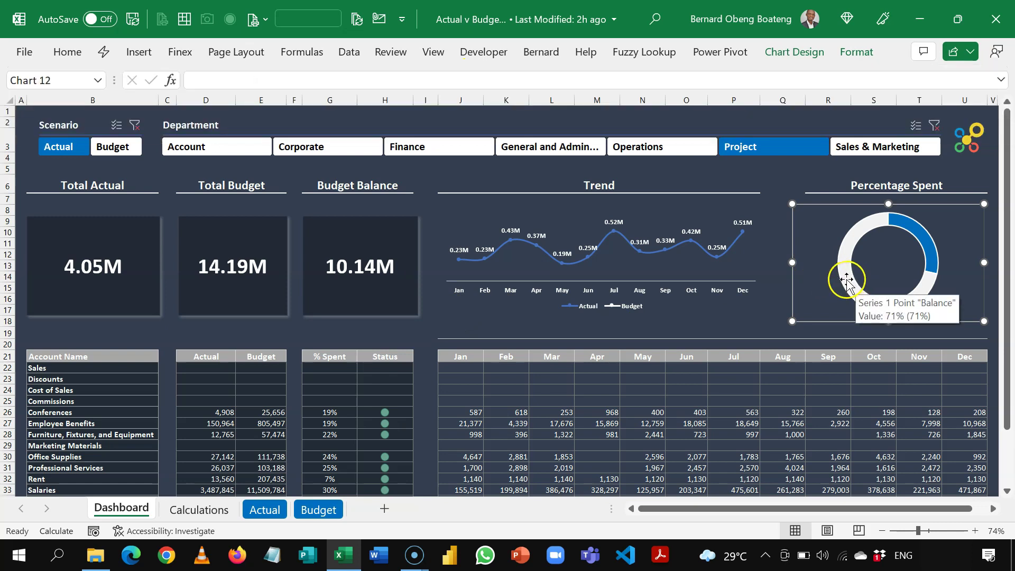
# - Remove the border line from the donut slices and close the series panel
pyautogui.click(846, 280)
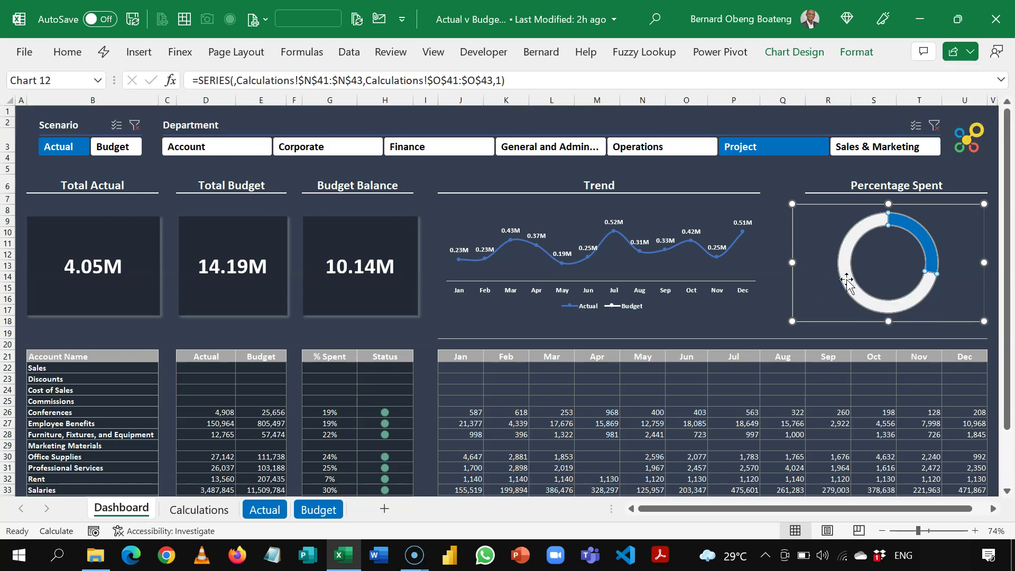
pyautogui.doubleClick(846, 280)
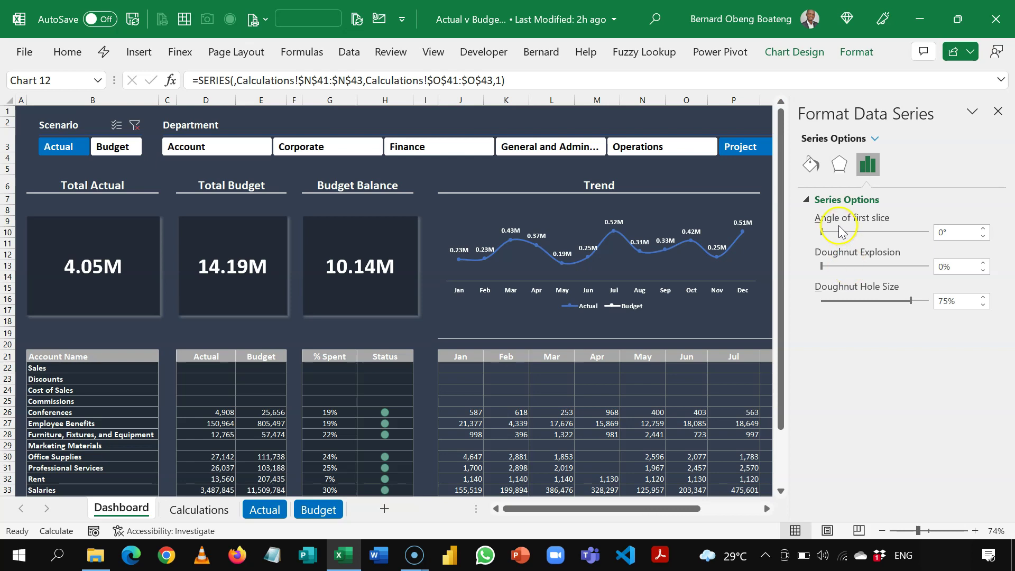
pyautogui.click(810, 165)
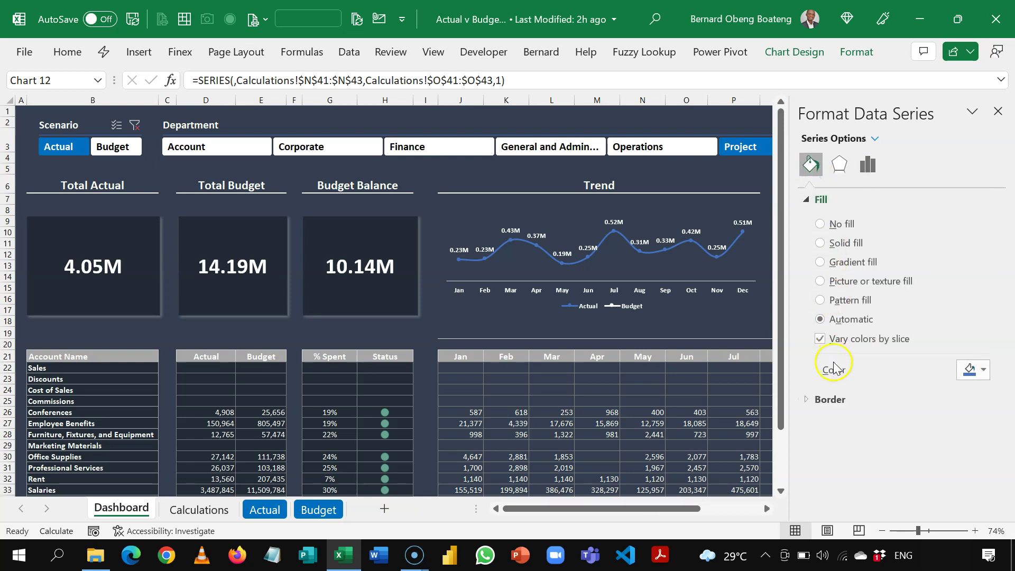
pyautogui.click(829, 400)
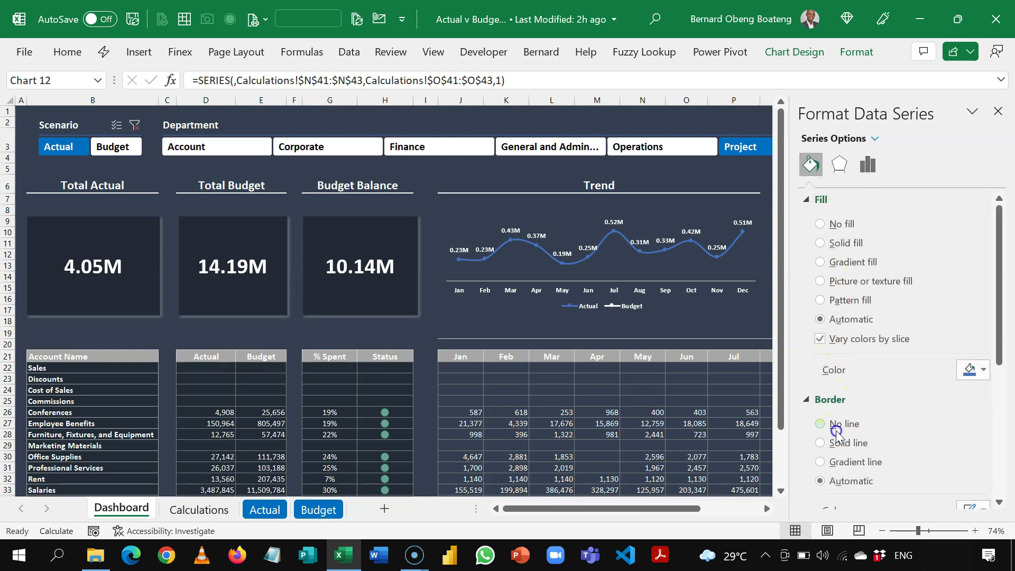
pyautogui.click(834, 424)
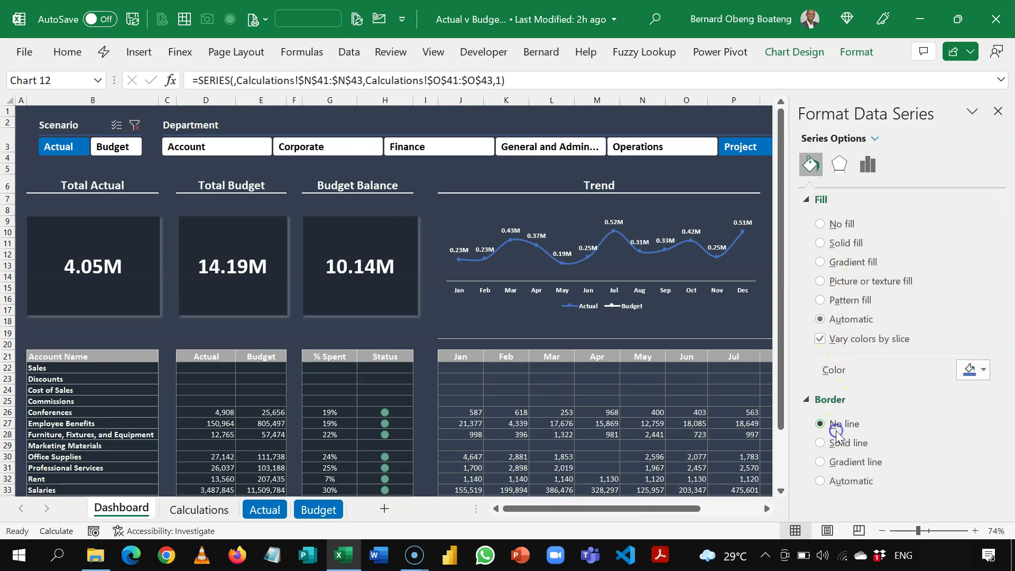
pyautogui.click(998, 111)
pyautogui.press('Escape')
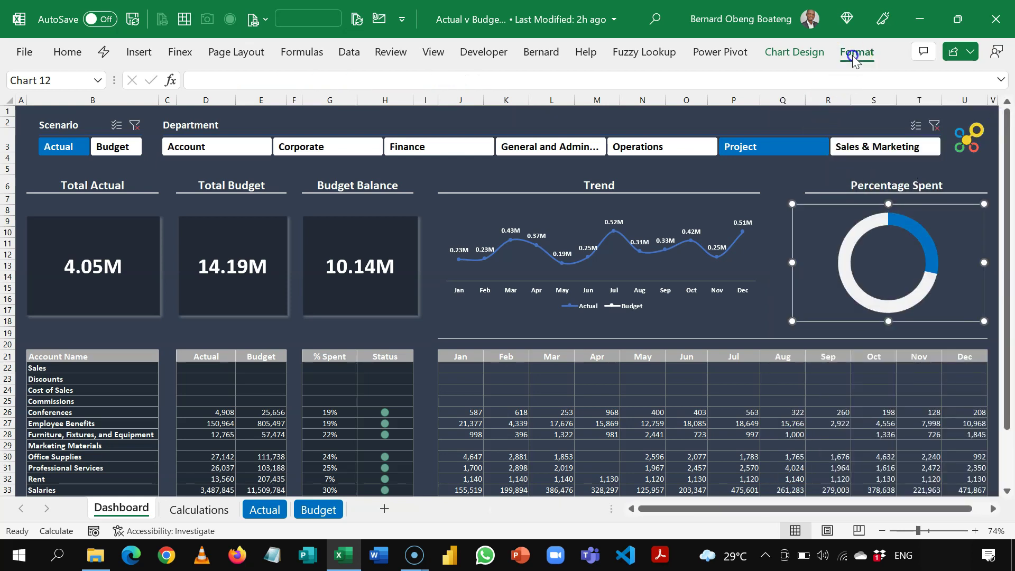
pyautogui.click(854, 56)
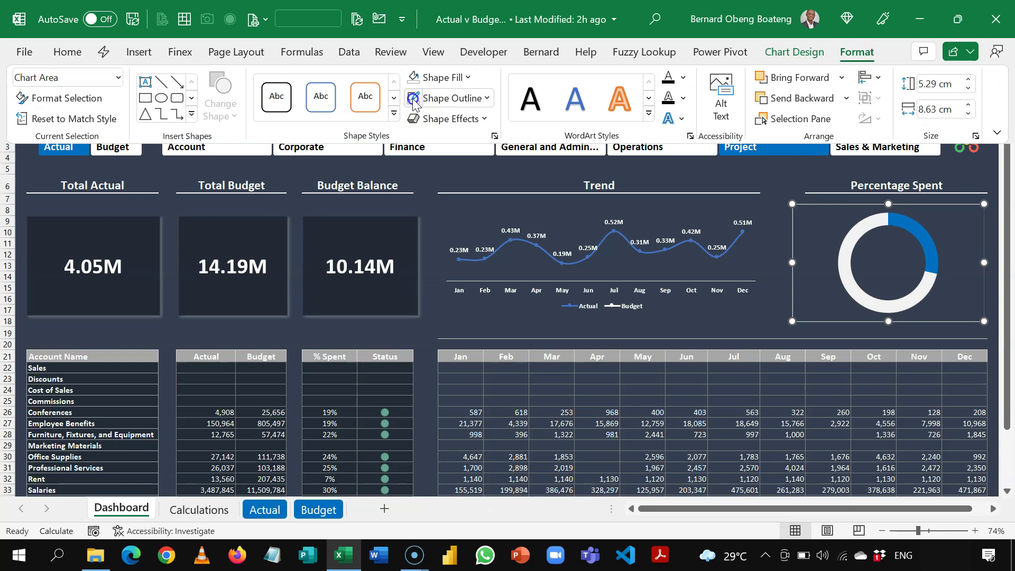
pyautogui.click(584, 175)
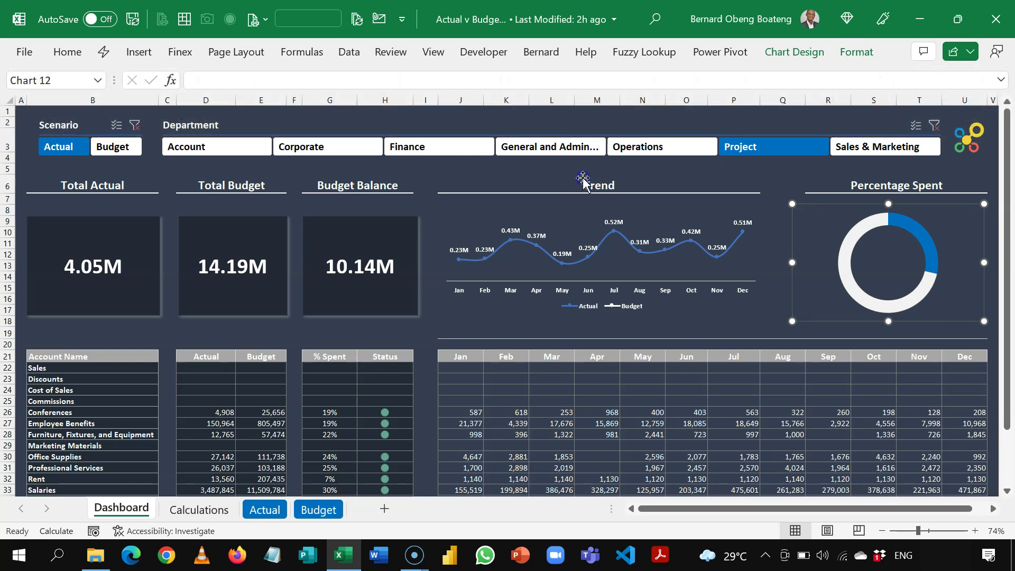
# - Draw an empty text box inside the hole of the Percentage Spent doughnut chart
pyautogui.click(673, 175)
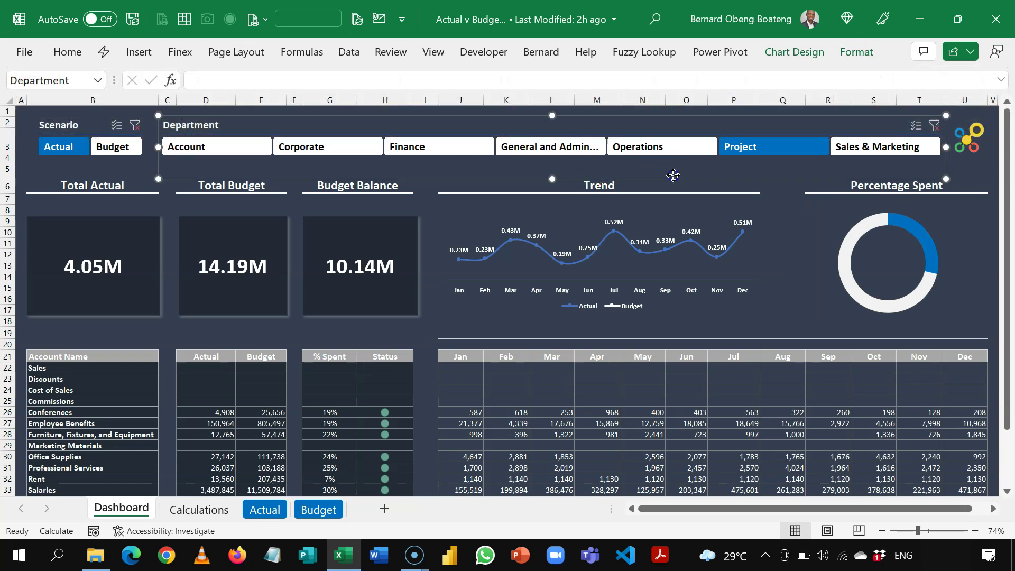
pyautogui.click(781, 219)
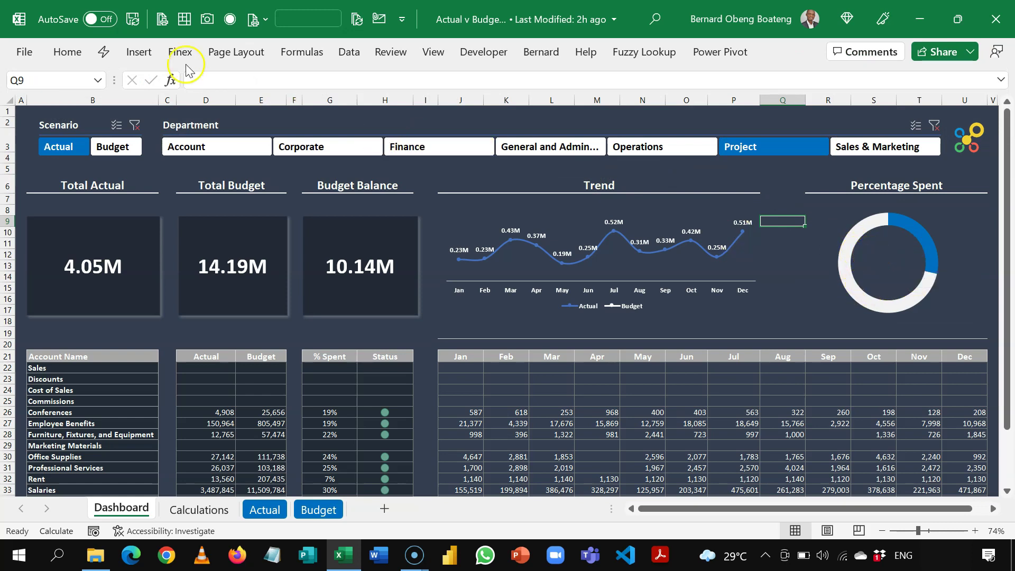
pyautogui.click(142, 53)
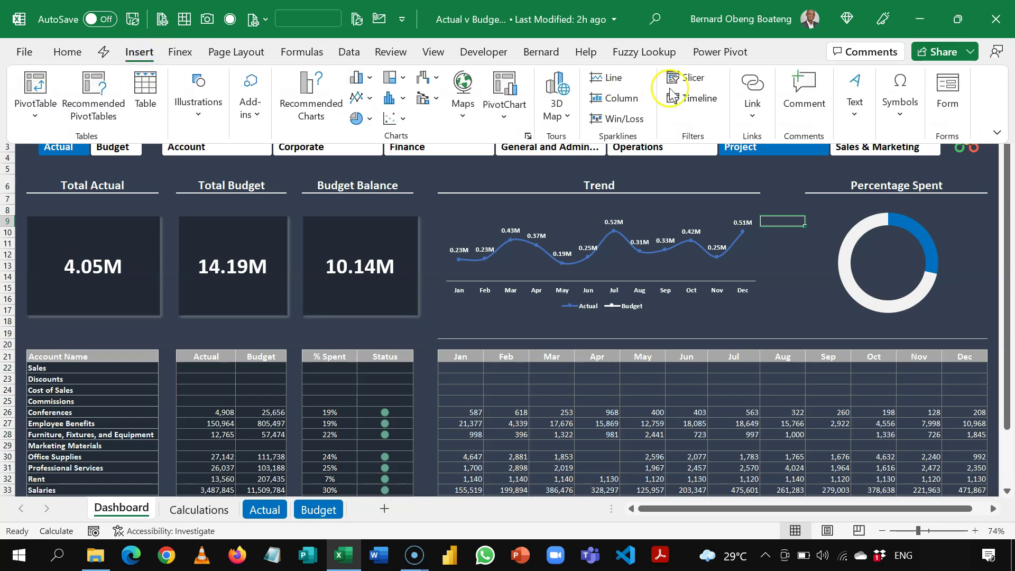
pyautogui.click(851, 109)
pyautogui.click(824, 171)
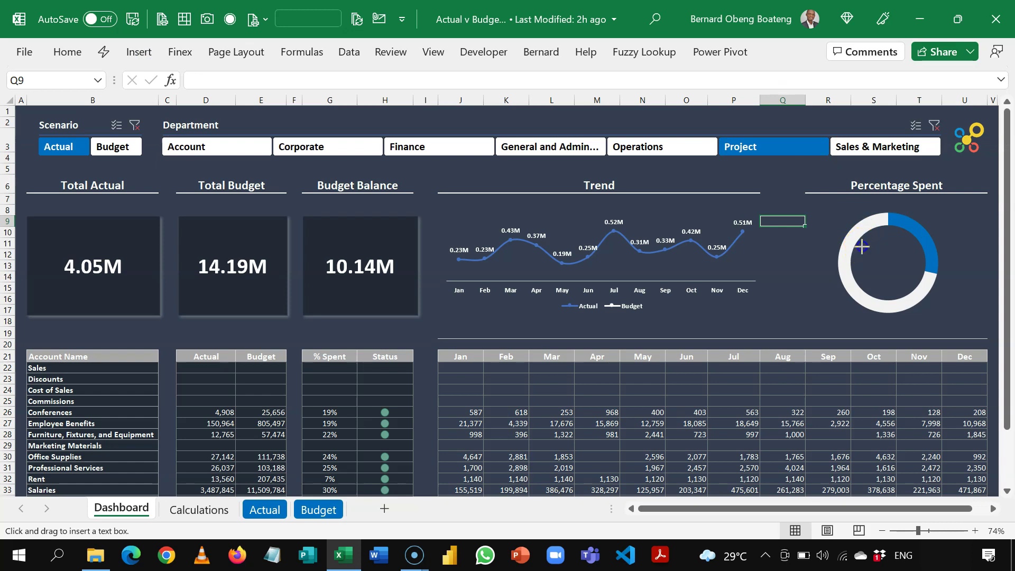
pyautogui.moveTo(914, 278); pyautogui.dragTo(914, 279)
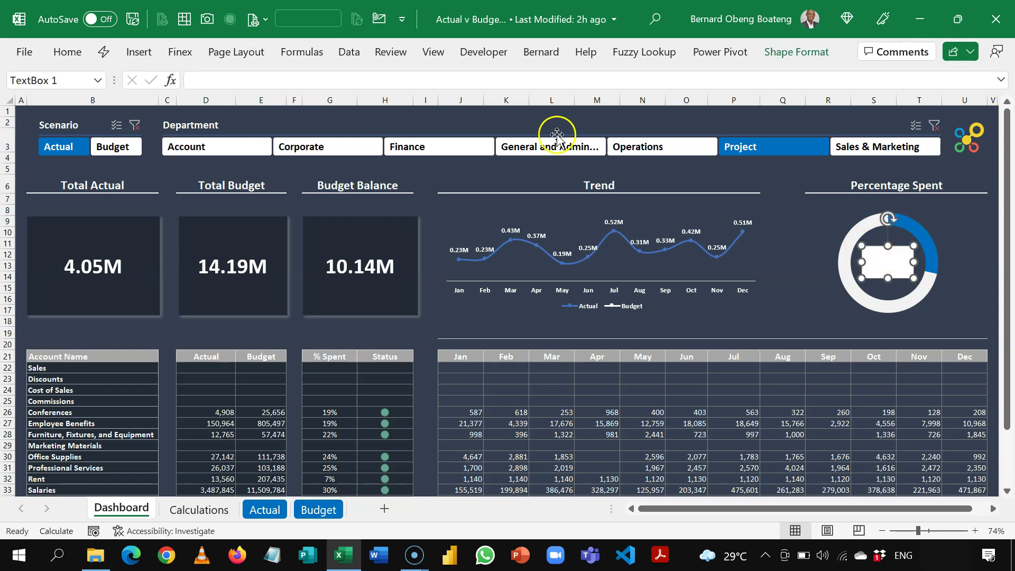
# - Link the text box to Calculations!O45 so it shows 29%, and centre it vertically
pyautogui.click(460, 80)
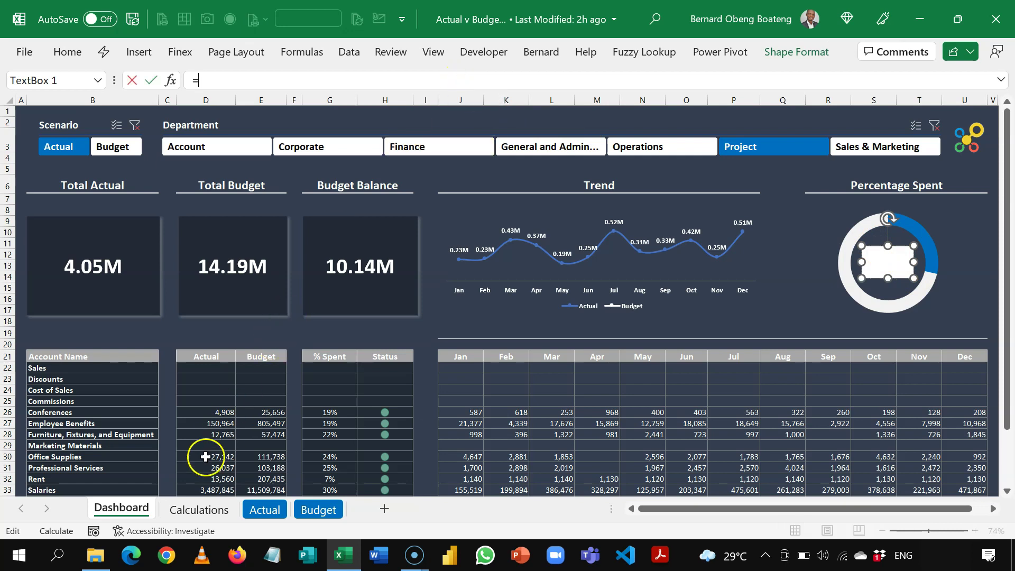
pyautogui.click(180, 510)
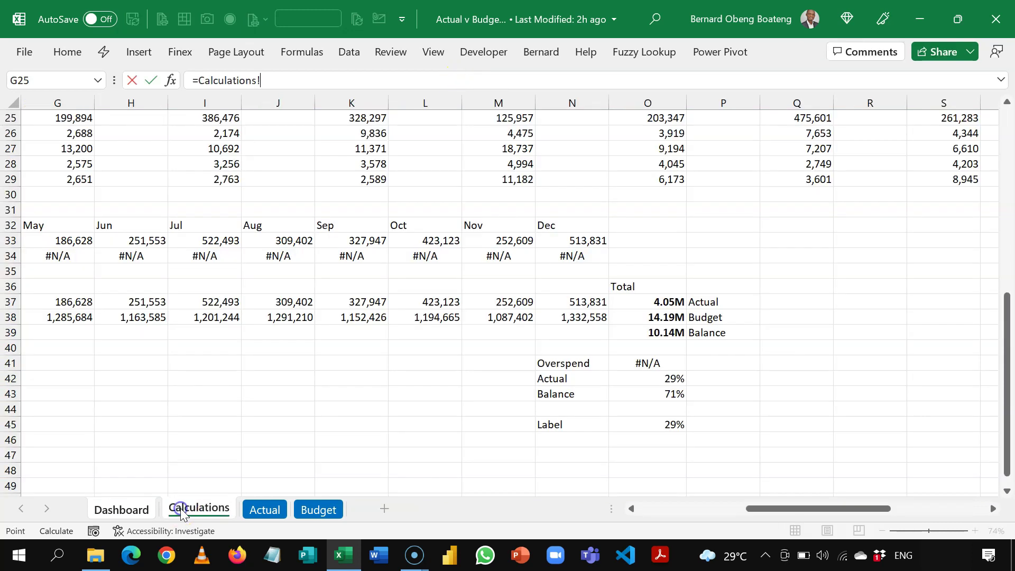
pyautogui.click(630, 425)
pyautogui.press('Return')
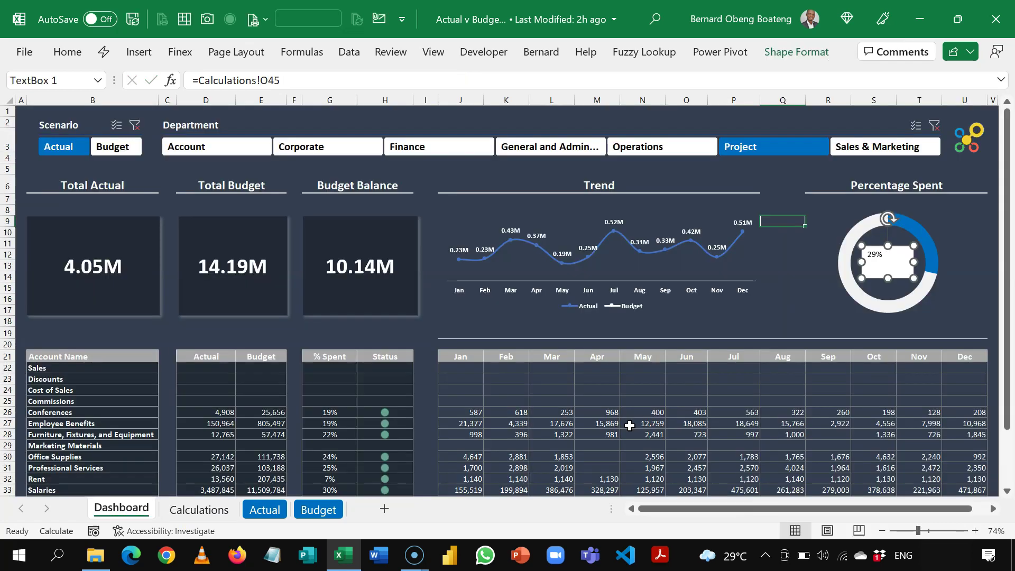
pyautogui.click(69, 53)
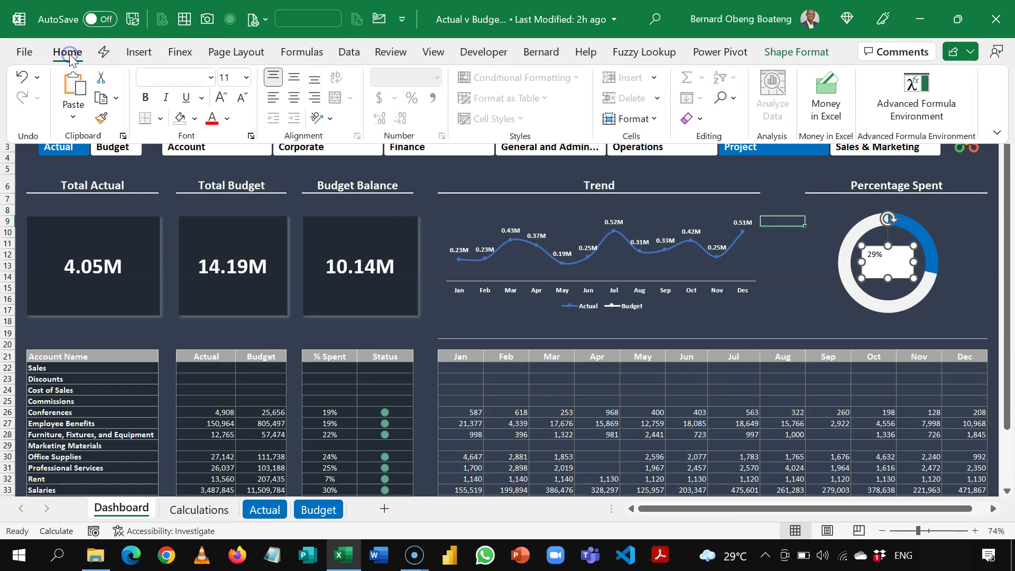
pyautogui.click(298, 83)
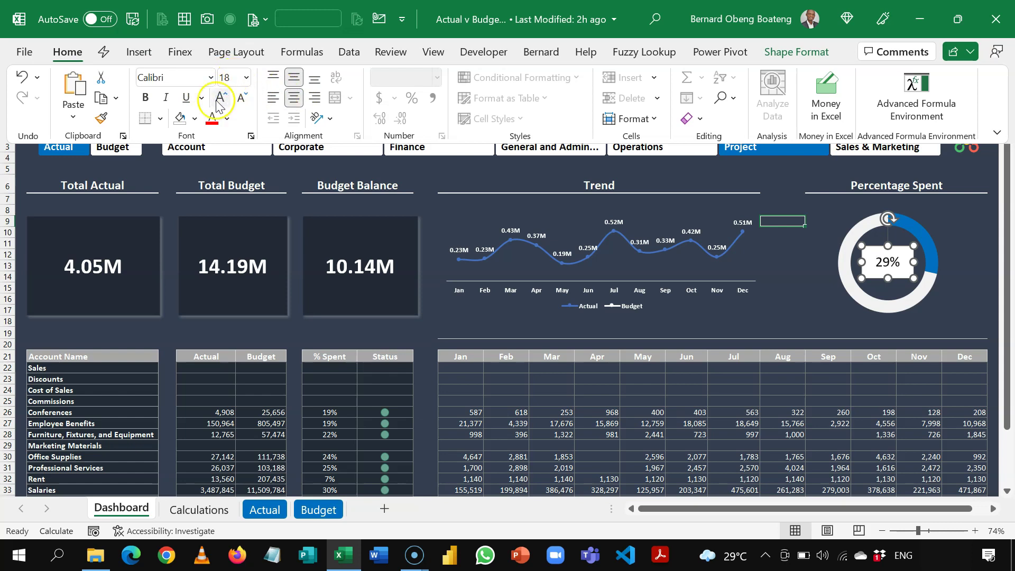
# - Give the 29% label box No Fill and a white font colour
pyautogui.click(783, 51)
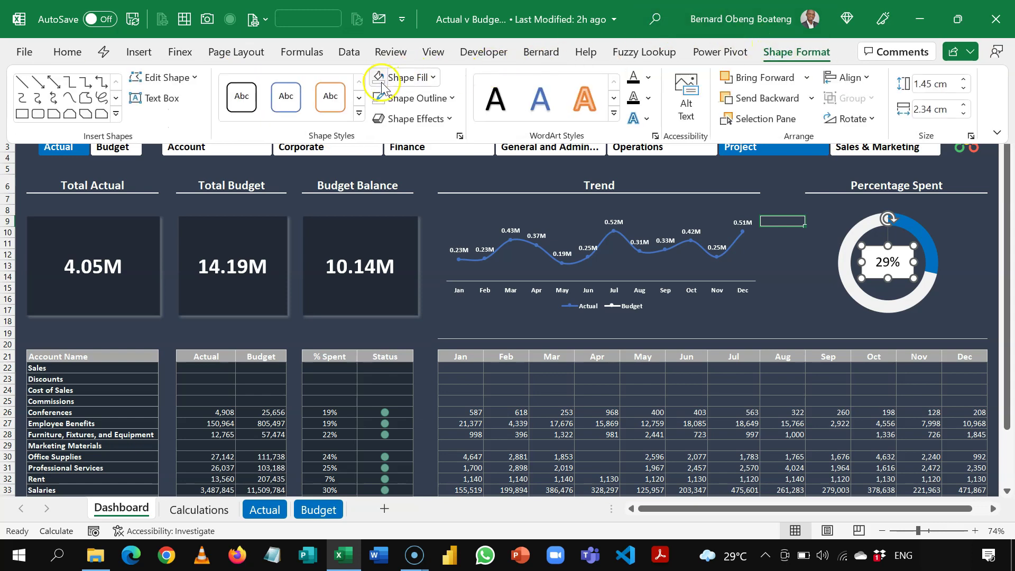
pyautogui.click(381, 80)
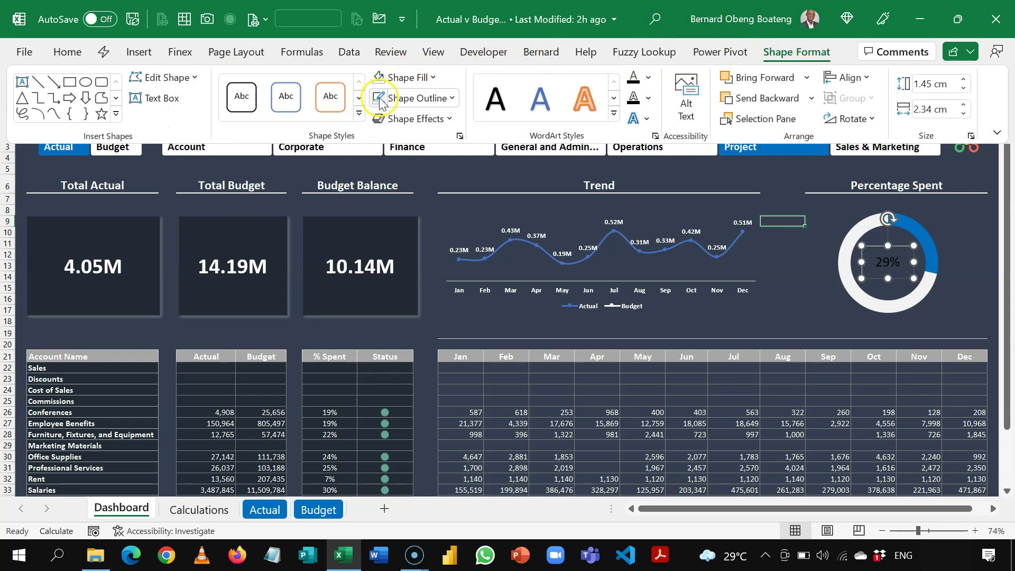
pyautogui.click(69, 51)
pyautogui.click(226, 119)
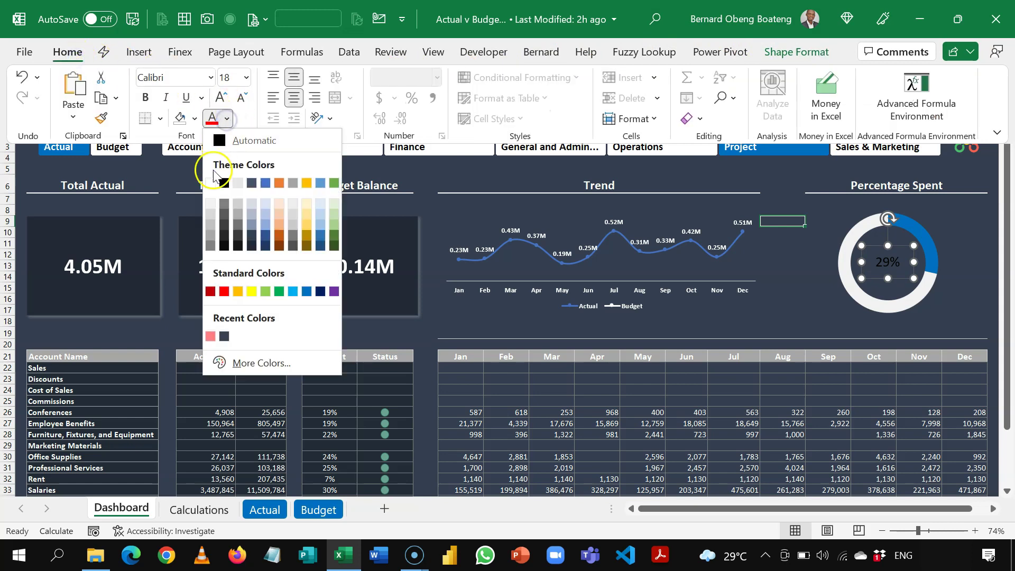
pyautogui.press('Escape')
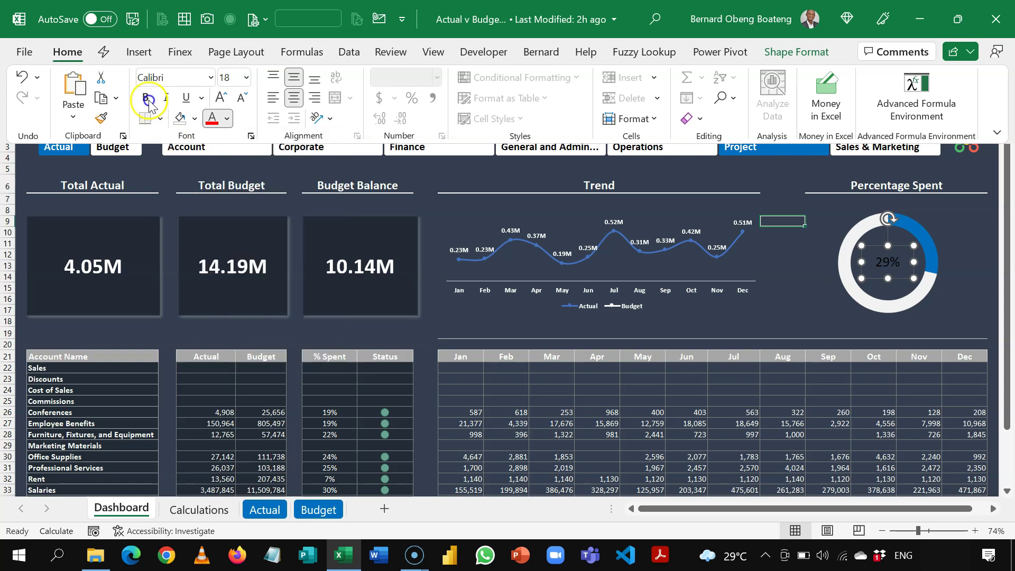
pyautogui.click(226, 119)
pyautogui.click(214, 182)
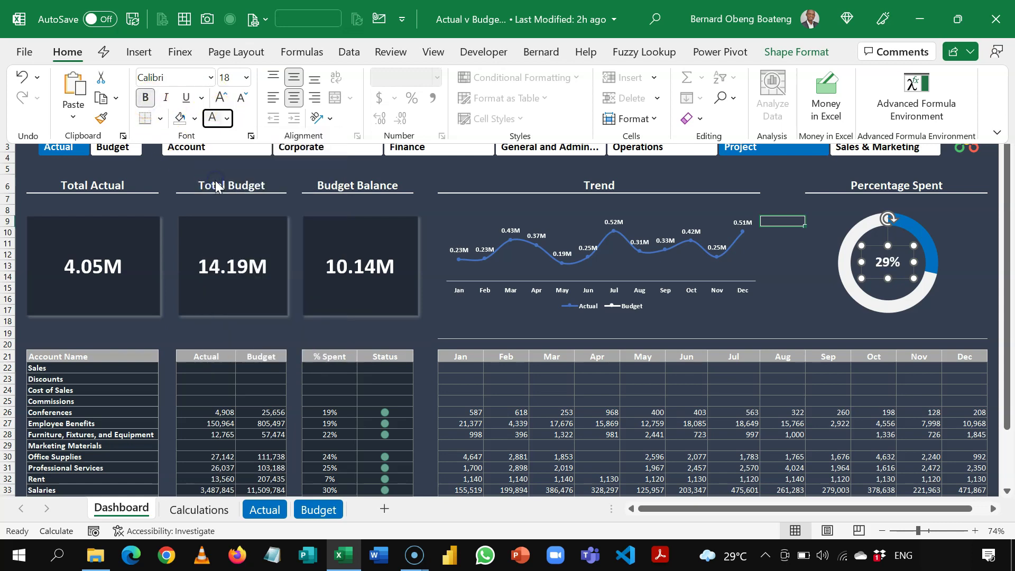
pyautogui.click(427, 176)
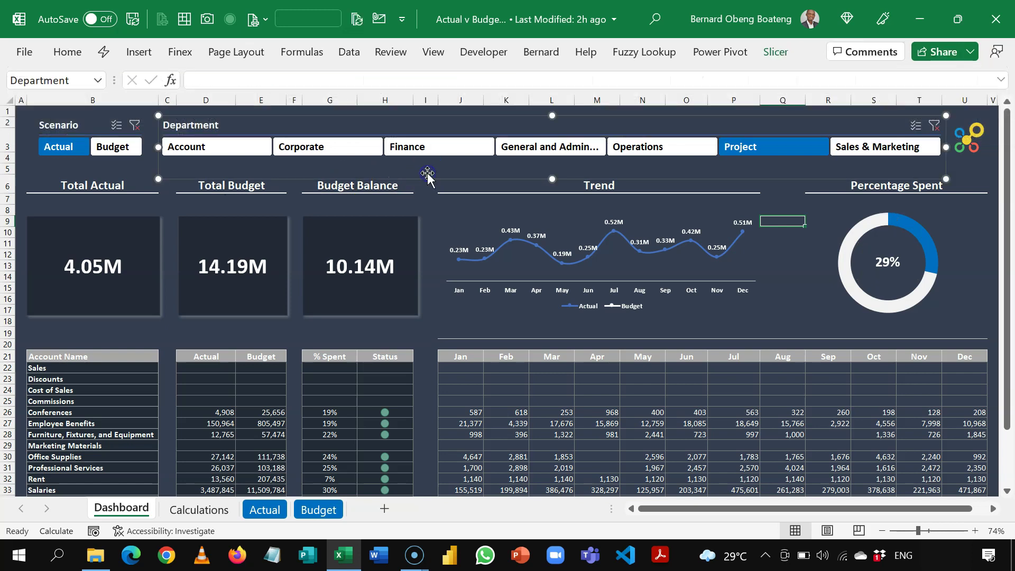
# - Test the Department slicer with Operations, Sales & Marketing, all, Finance and administration, ending on Sales & Marketing
pyautogui.click(434, 199)
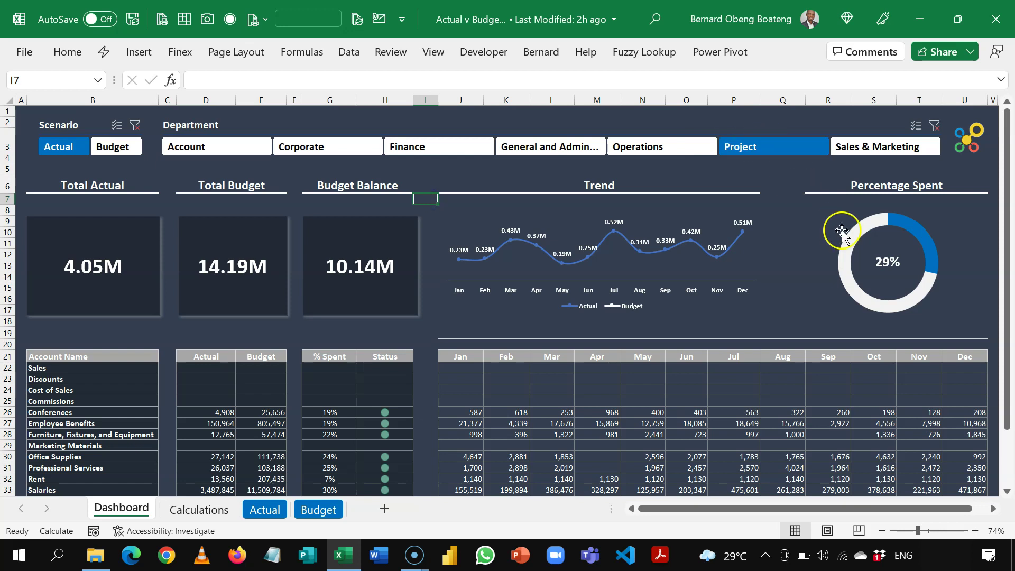
pyautogui.click(657, 149)
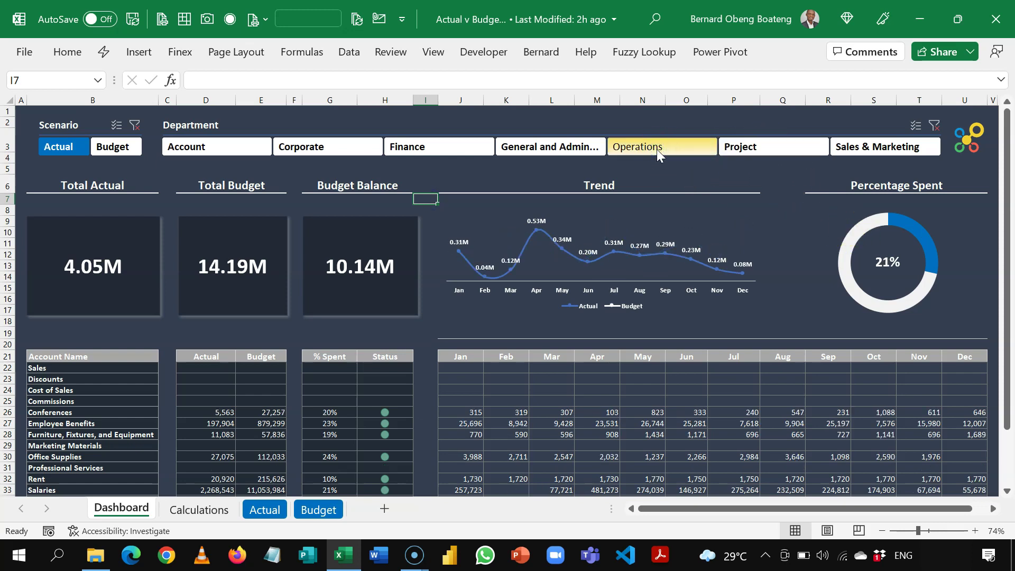
pyautogui.click(861, 148)
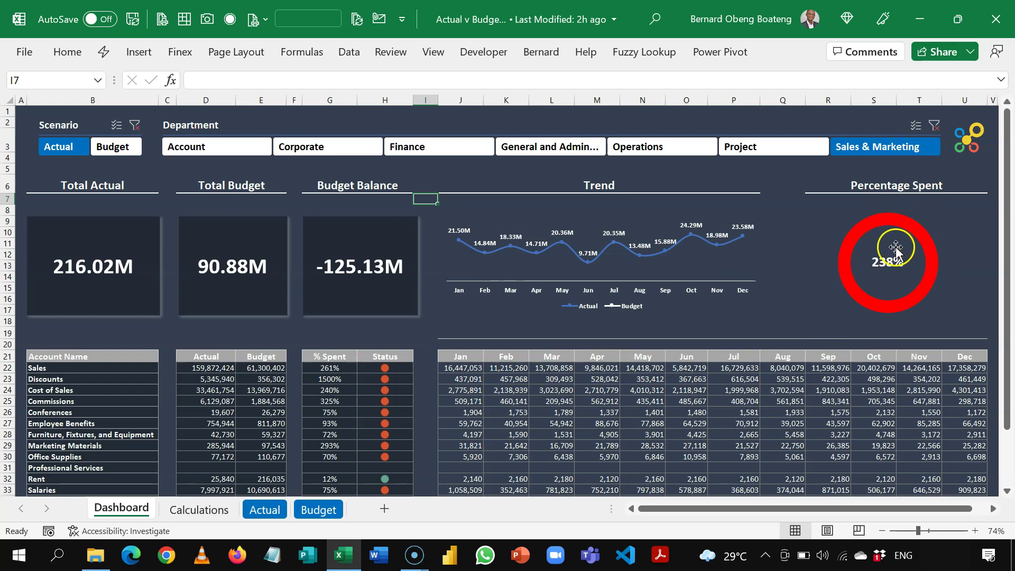
pyautogui.click(934, 125)
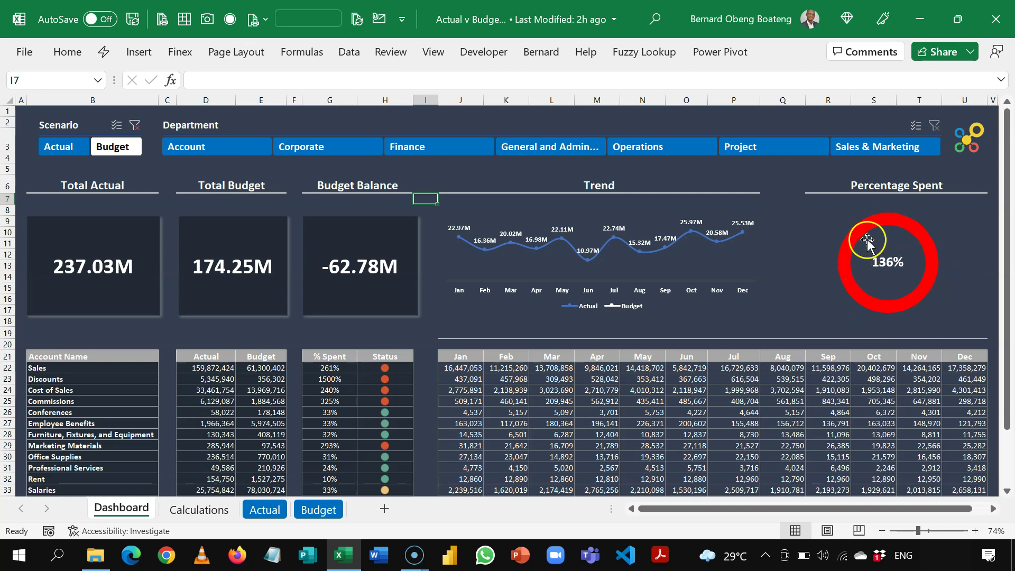
pyautogui.click(465, 152)
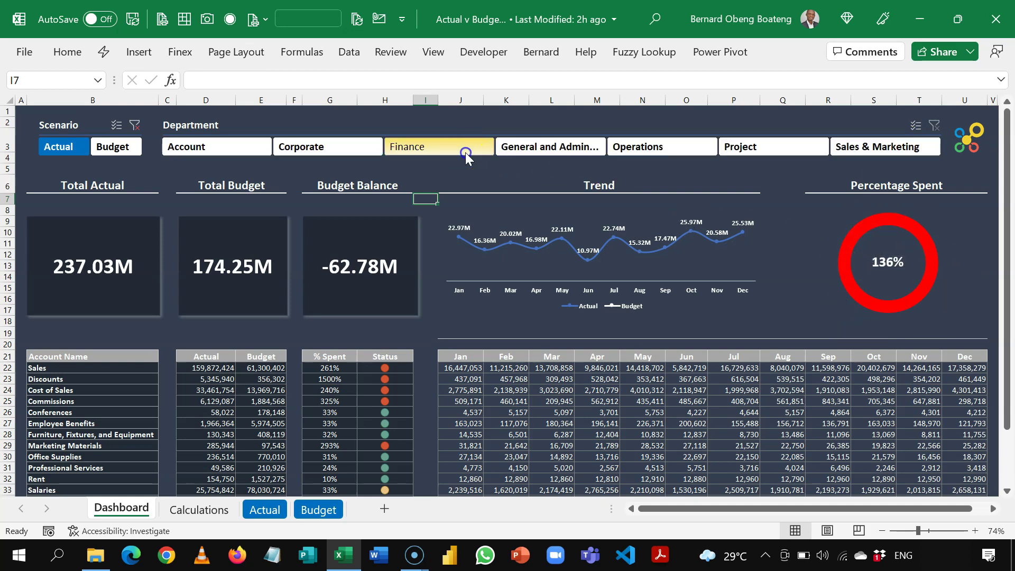
pyautogui.click(527, 148)
pyautogui.click(624, 149)
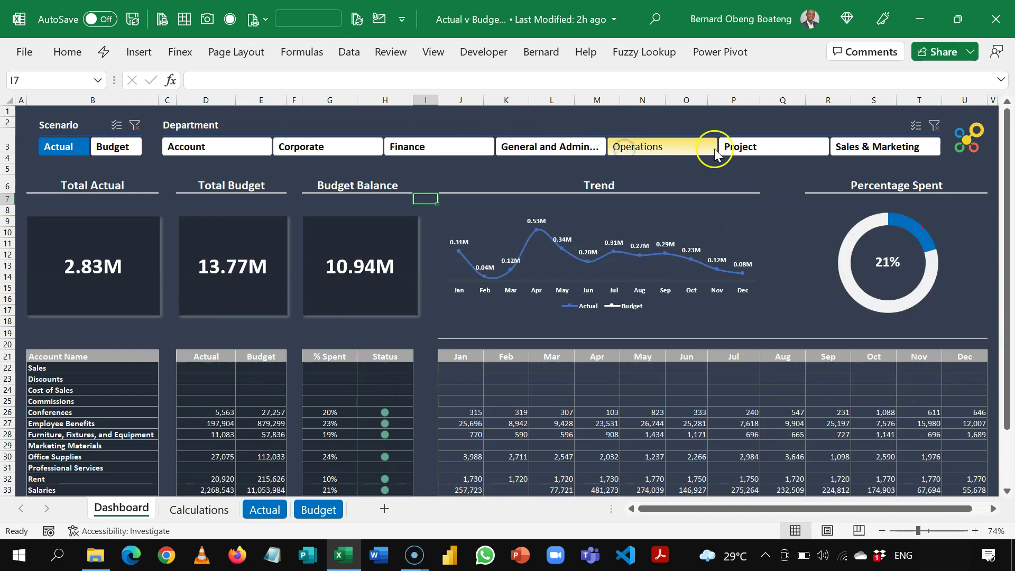
pyautogui.click(853, 147)
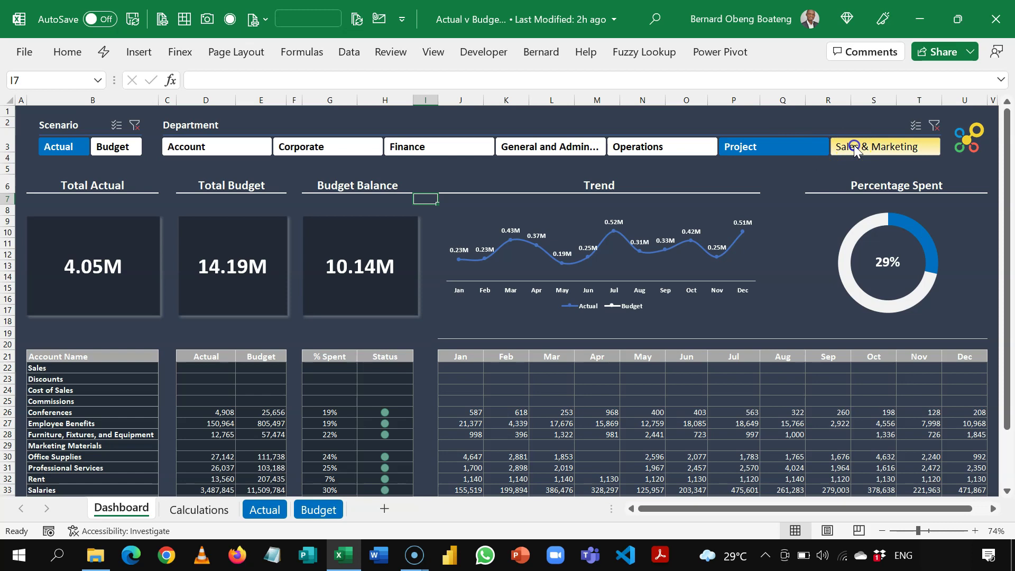